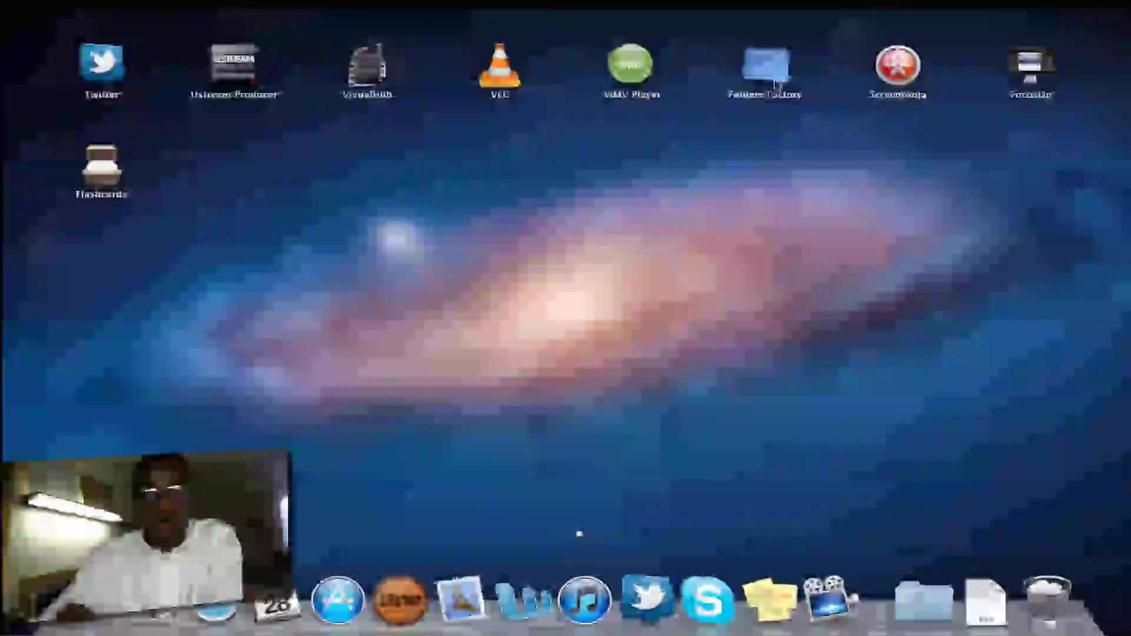
Launch Folders Factory from Launchpad and play its welcome screen intro
{"action": "left_click", "coordinate": [764, 65]}
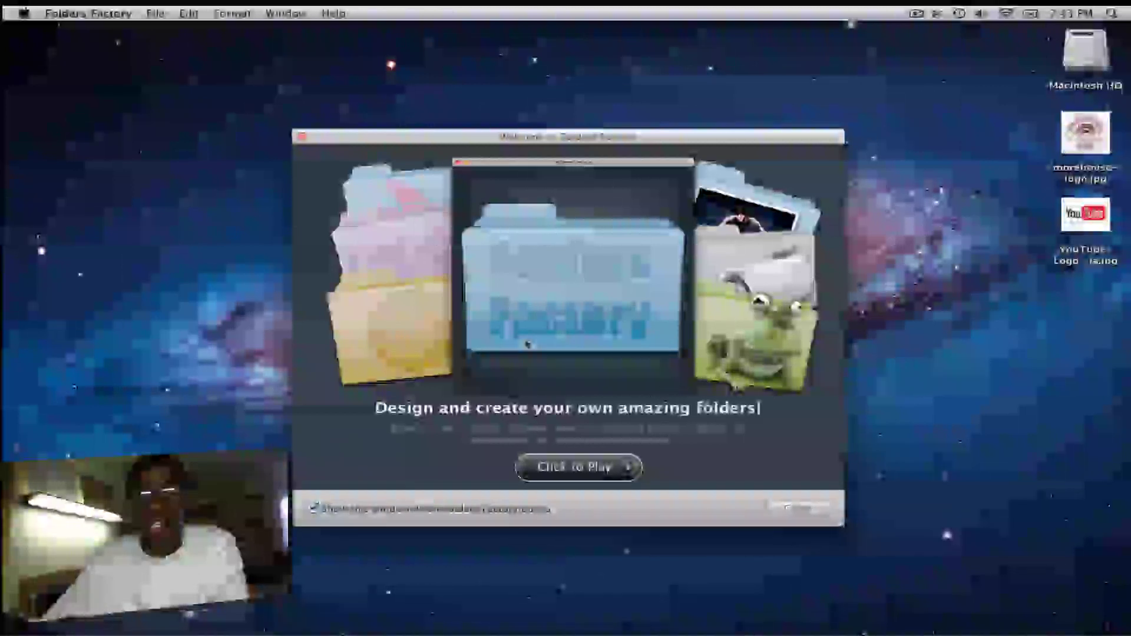
{"action": "left_click", "coordinate": [629, 469]}
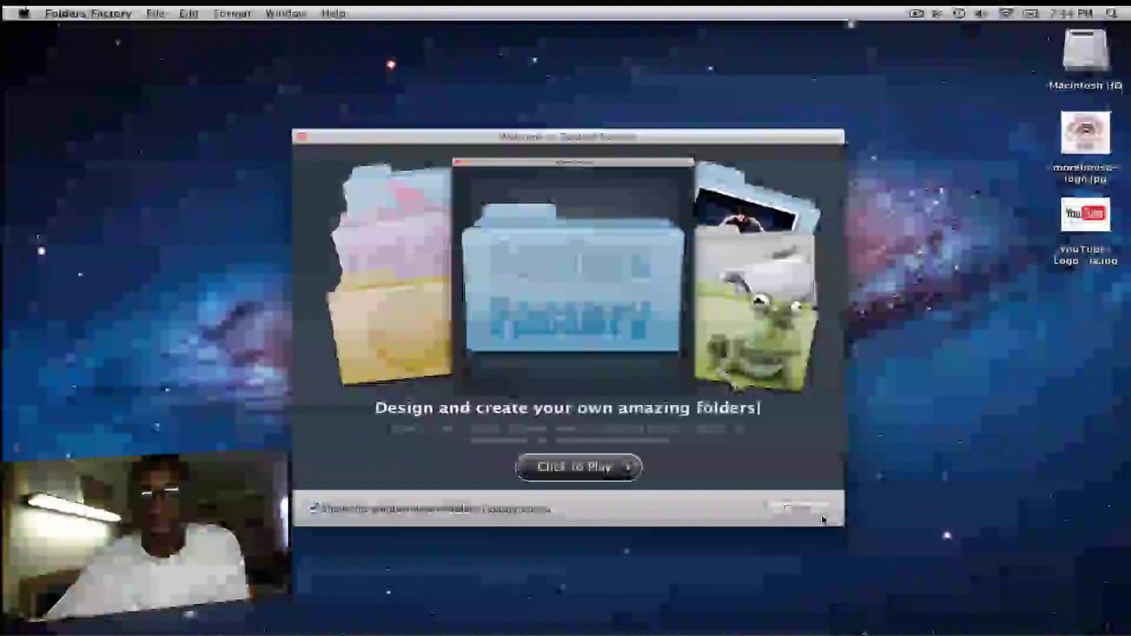
Dismiss the welcome screen and arrange the folder editor and inspector windows
{"action": "left_click", "coordinate": [797, 508]}
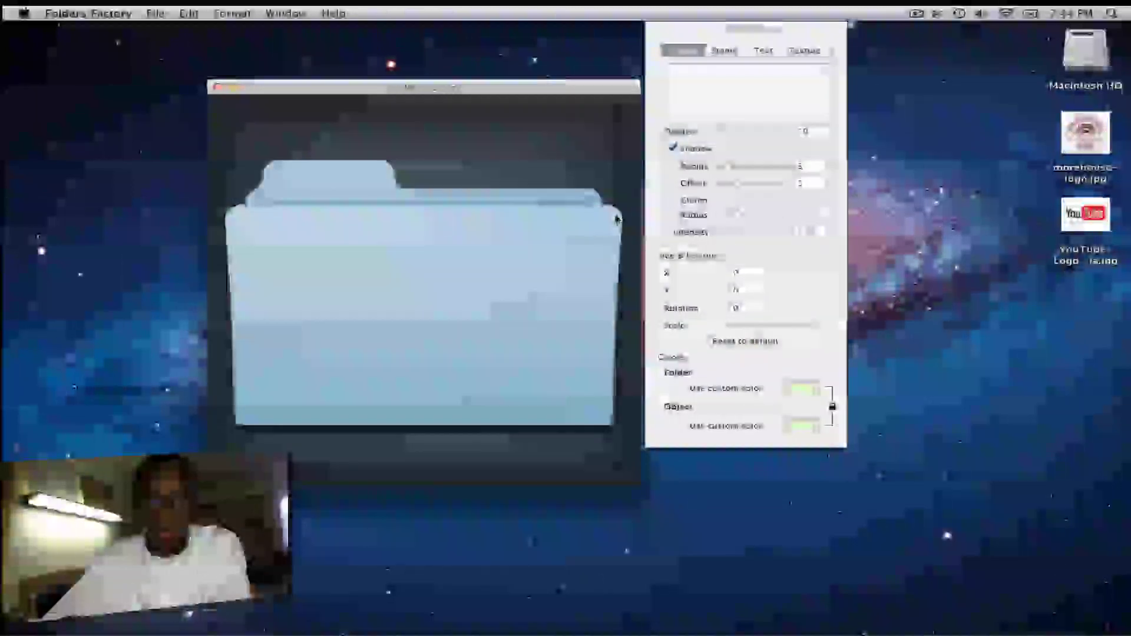
{"action": "left_click_drag", "start_coordinate": [548, 93], "coordinate": [537, 85]}
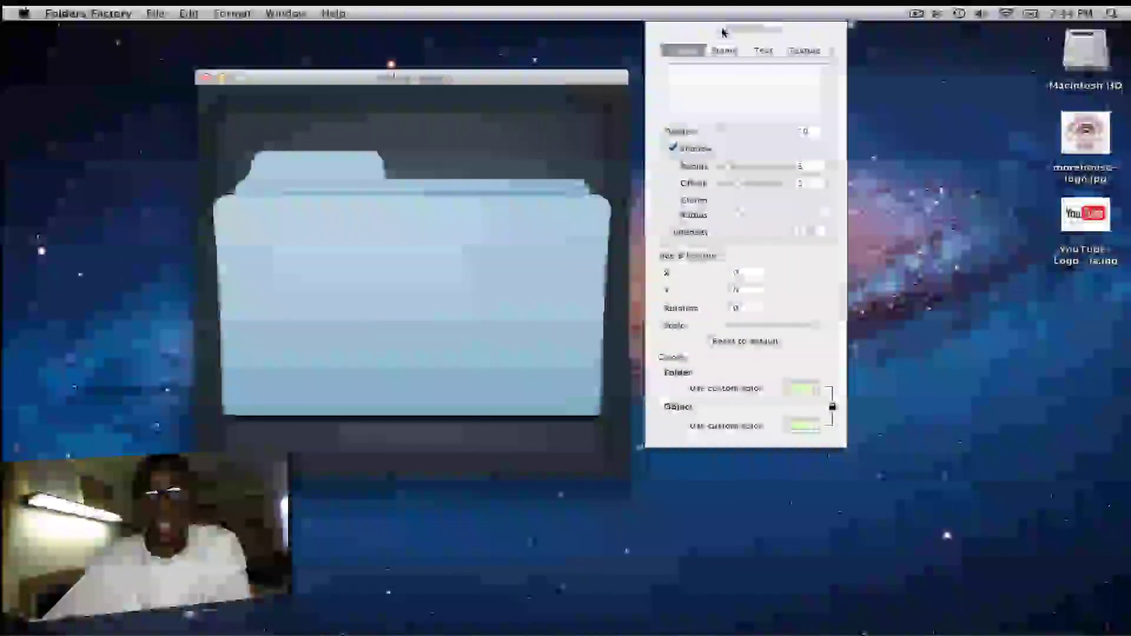
{"action": "left_click_drag", "start_coordinate": [727, 31], "coordinate": [727, 42]}
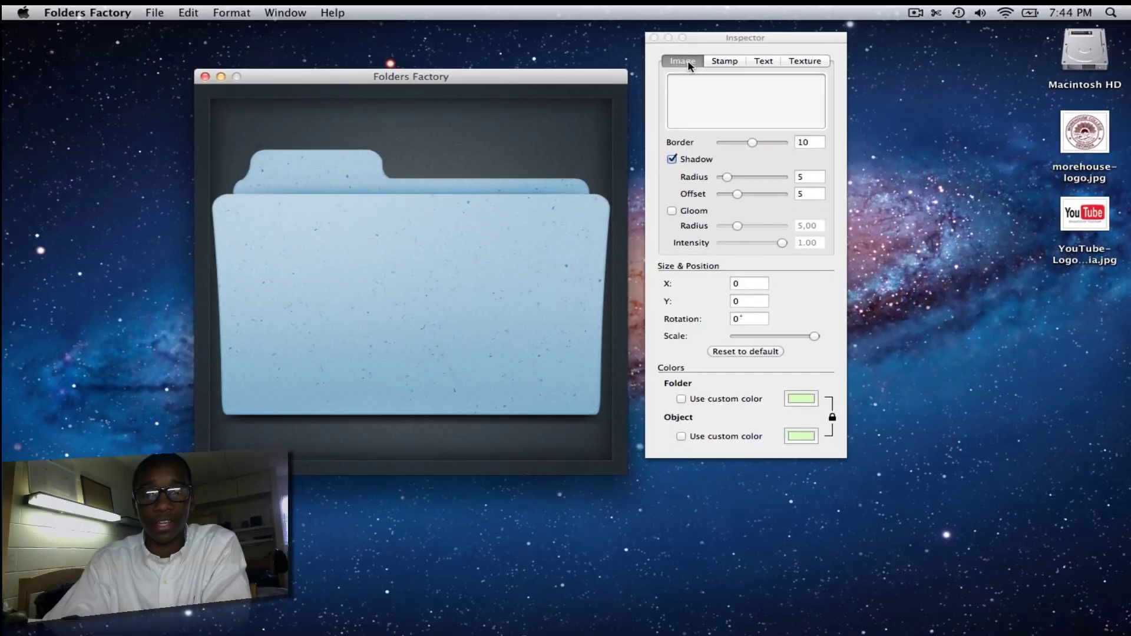
Browse the Stamp, Text and Texture inspector settings, then return to the Image settings
{"action": "left_click", "coordinate": [721, 58]}
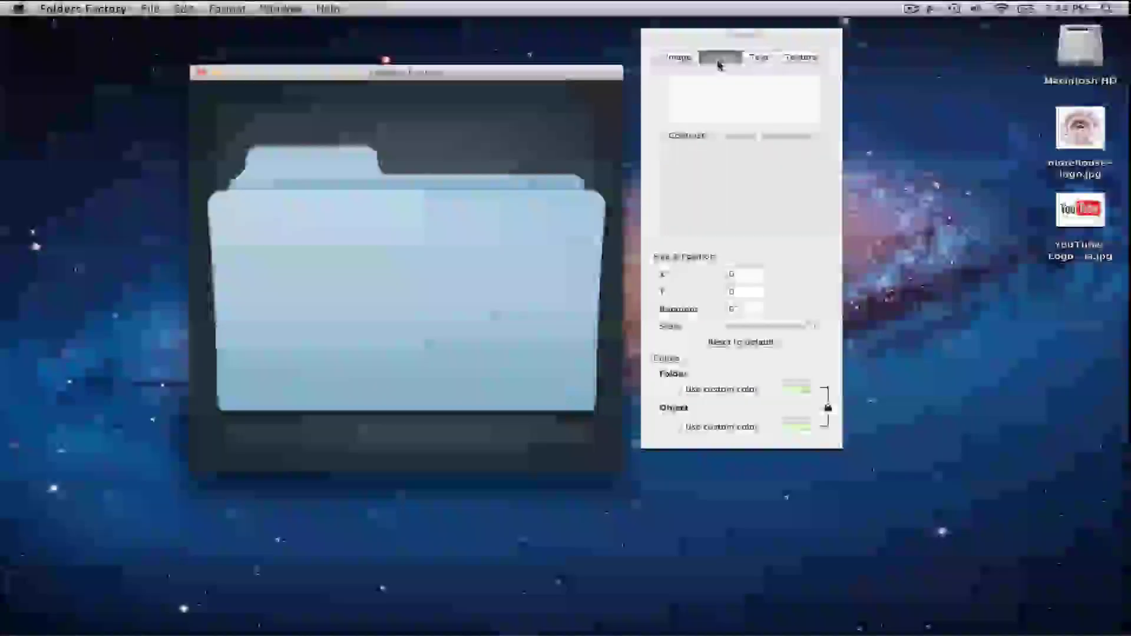
{"action": "left_click", "coordinate": [765, 58]}
{"action": "left_click", "coordinate": [802, 57]}
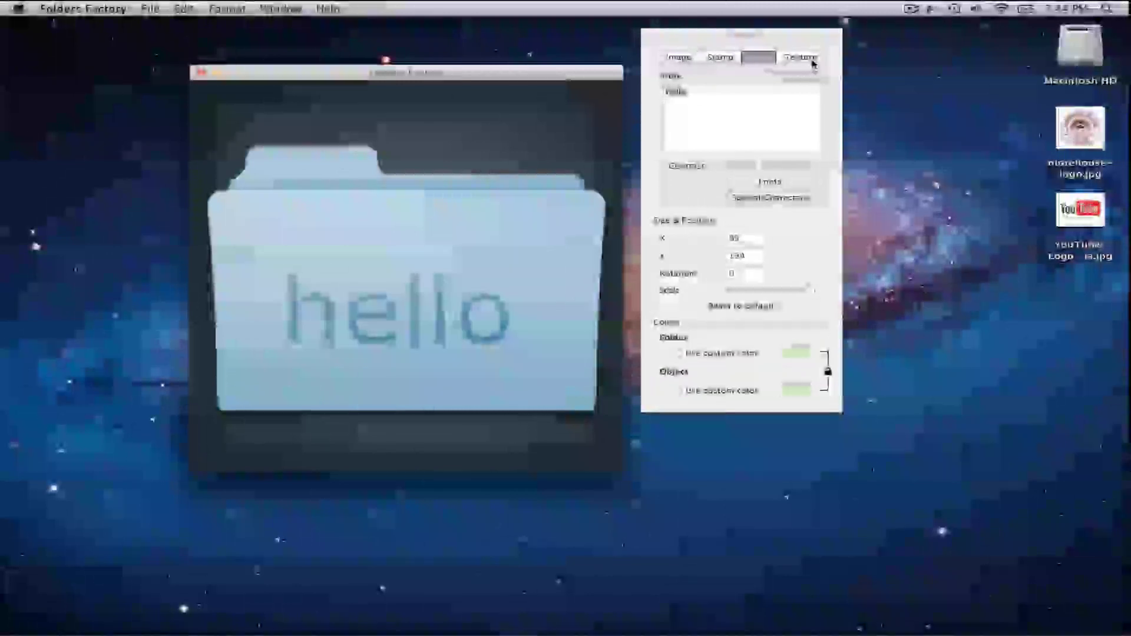
{"action": "left_click", "coordinate": [672, 58]}
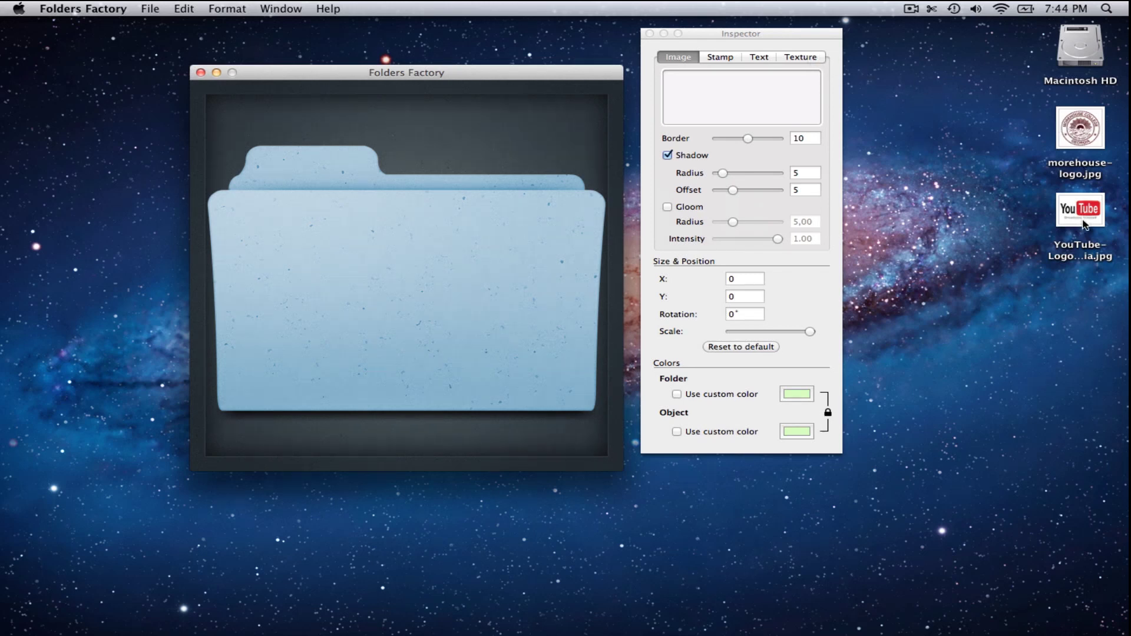
Add YouTube-Logo.jpg to the folder with border 1, smaller scale, centred and rotated 50°
{"action": "left_click_drag", "start_coordinate": [1084, 225], "coordinate": [428, 284]}
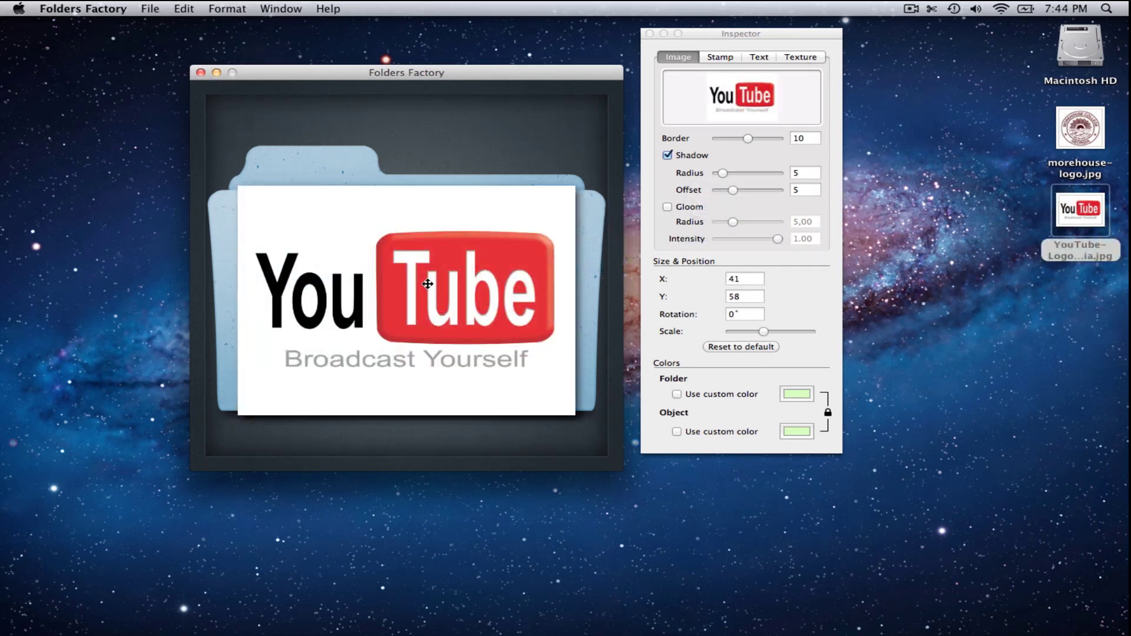
{"action": "left_click_drag", "start_coordinate": [749, 139], "coordinate": [720, 140]}
{"action": "left_click_drag", "start_coordinate": [766, 334], "coordinate": [742, 334]}
{"action": "left_click_drag", "start_coordinate": [346, 350], "coordinate": [426, 299]}
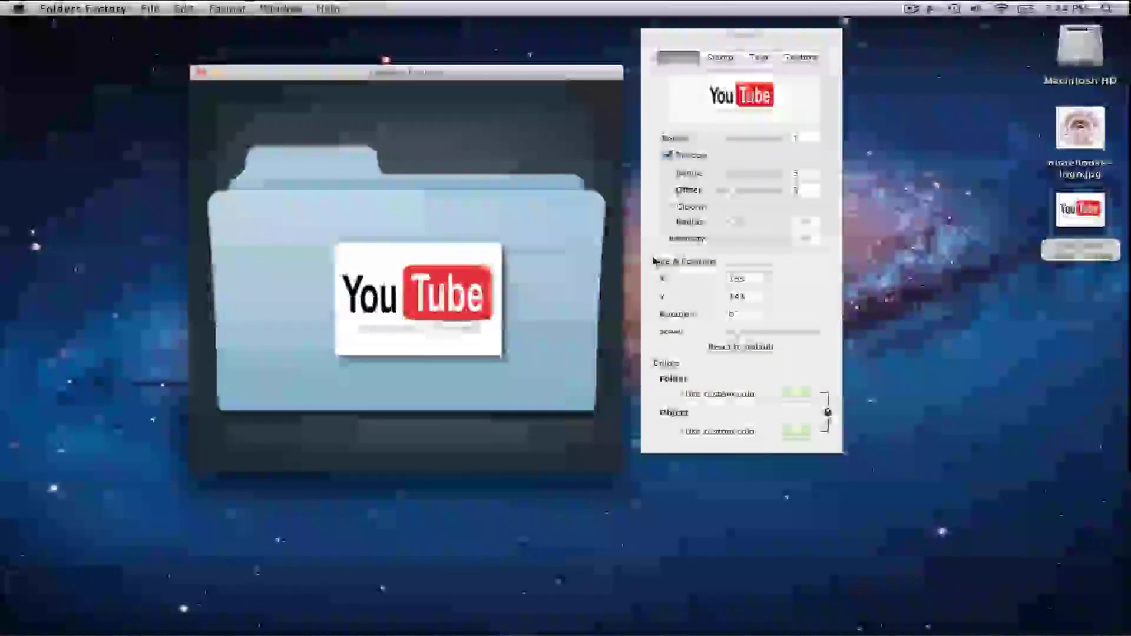
{"action": "left_click", "coordinate": [744, 314]}
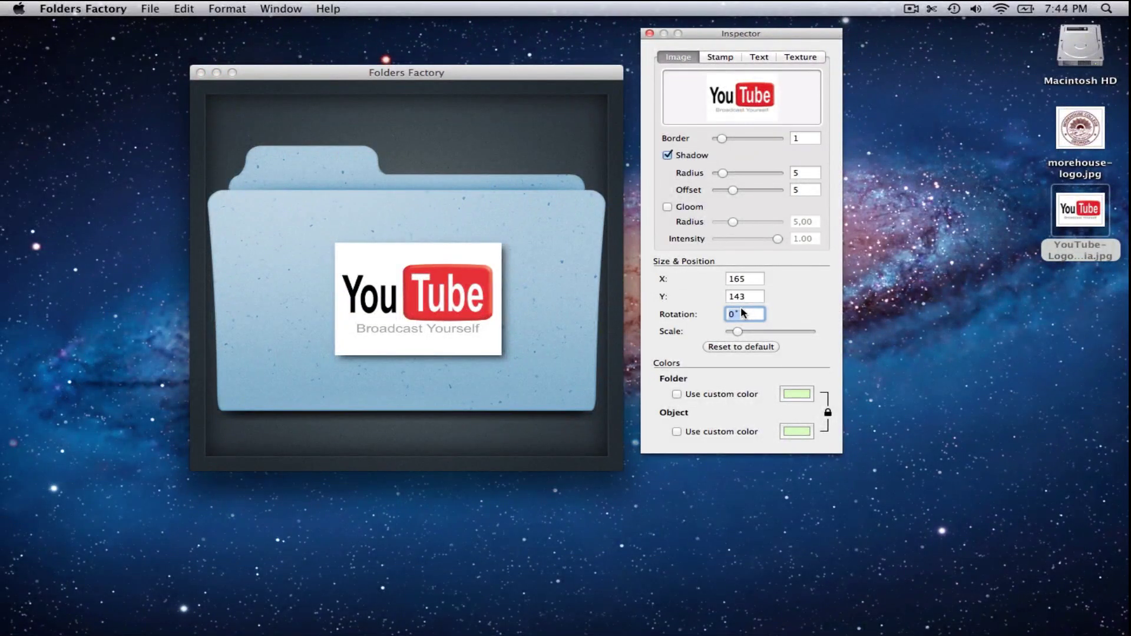
{"action": "type", "text": "50"}
{"action": "key", "text": "Return"}
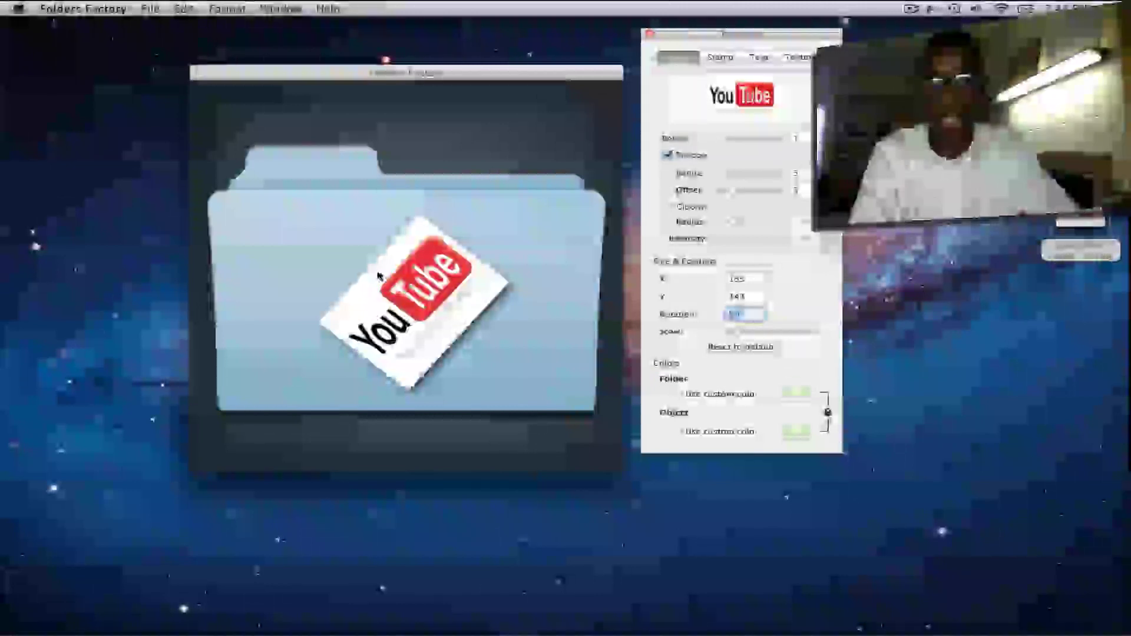
{"action": "scroll", "coordinate": [429, 316], "scroll_direction": "up", "scroll_amount": 5}
{"action": "scroll", "coordinate": [429, 317], "scroll_direction": "down", "scroll_amount": 7}
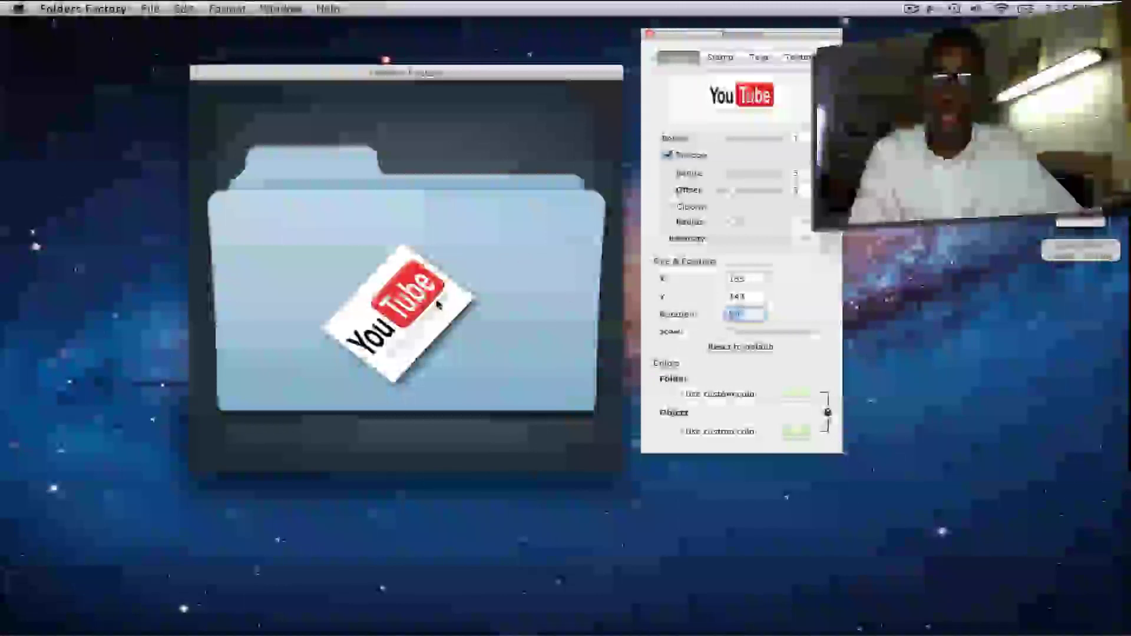
{"action": "scroll", "coordinate": [437, 303], "scroll_direction": "up", "scroll_amount": 2}
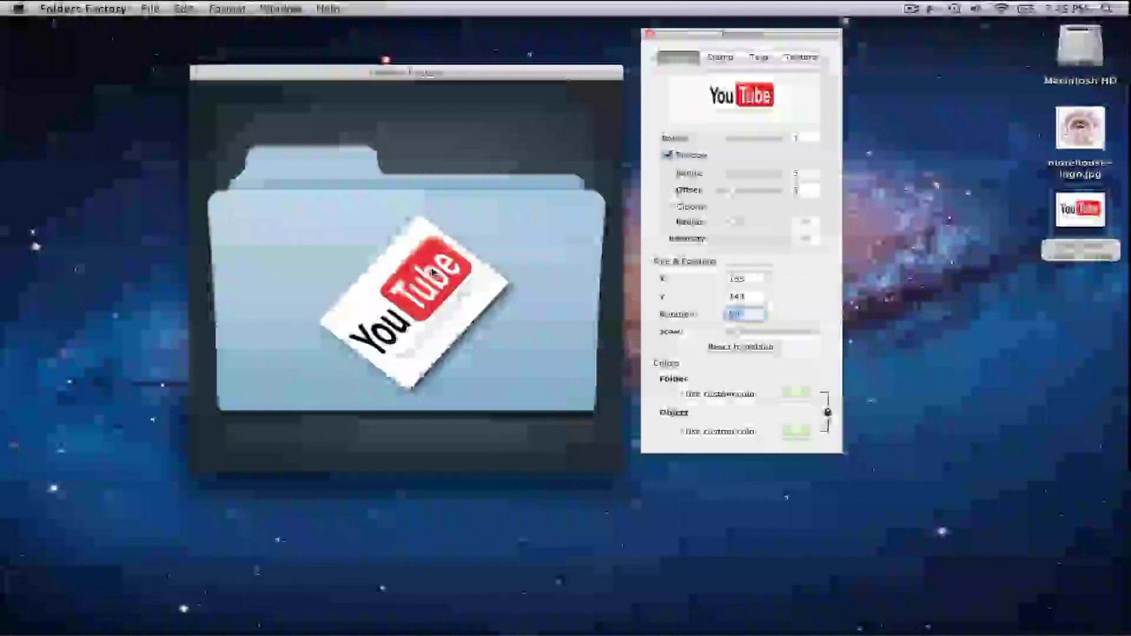
In the Stamp settings, stamp morehouse-logo.jpg onto the folder
{"action": "left_click", "coordinate": [720, 58]}
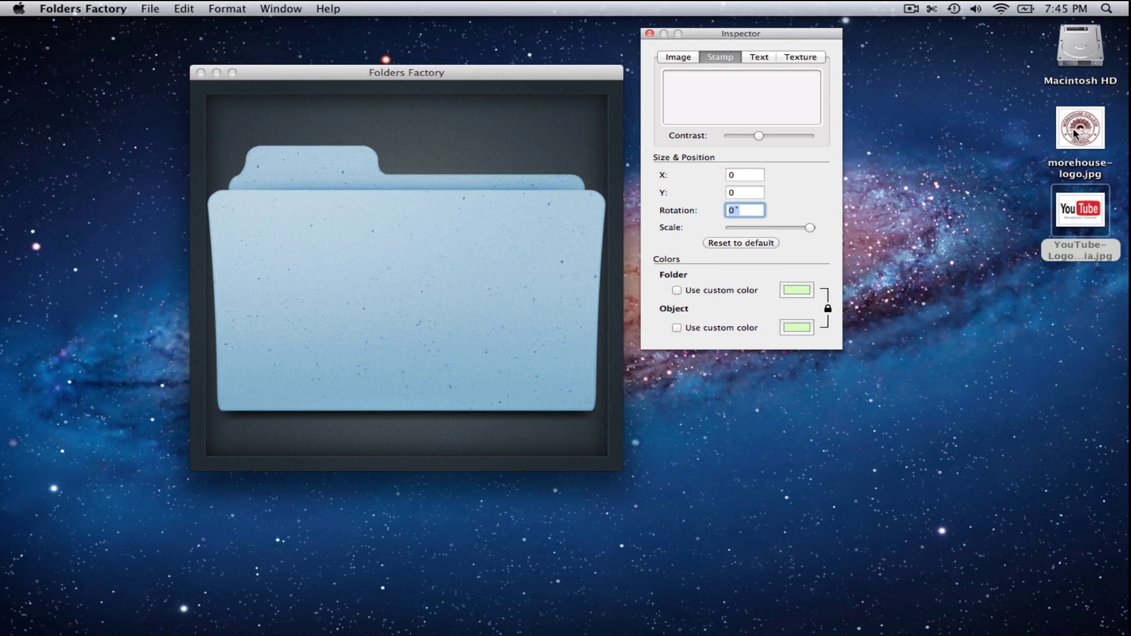
{"action": "left_click_drag", "start_coordinate": [1074, 134], "coordinate": [744, 90]}
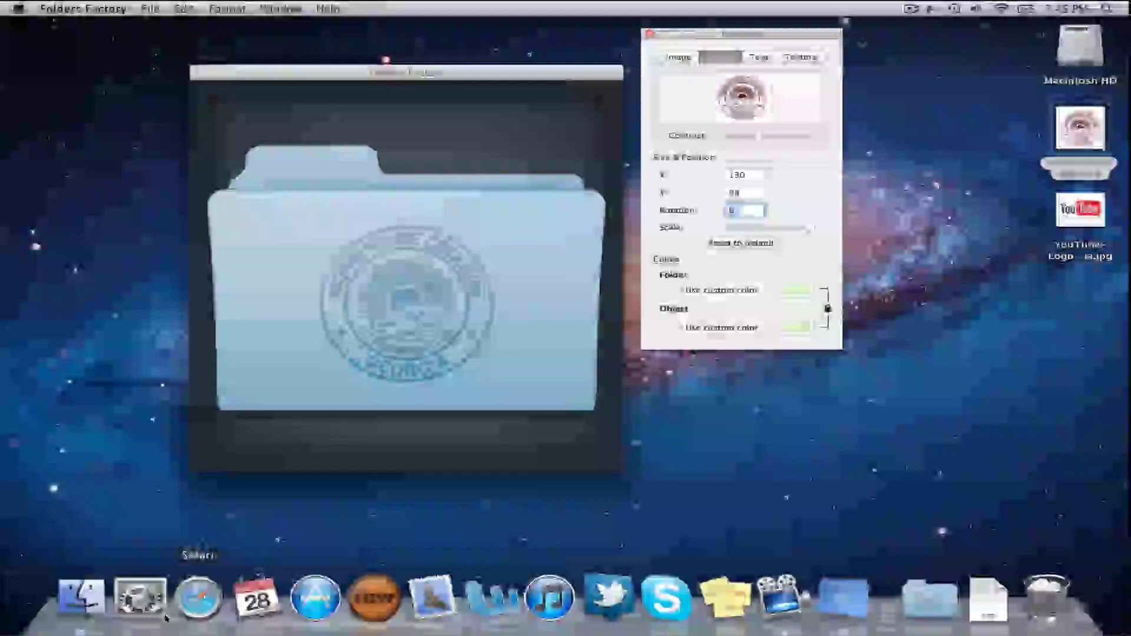
{"action": "left_click", "coordinate": [76, 599]}
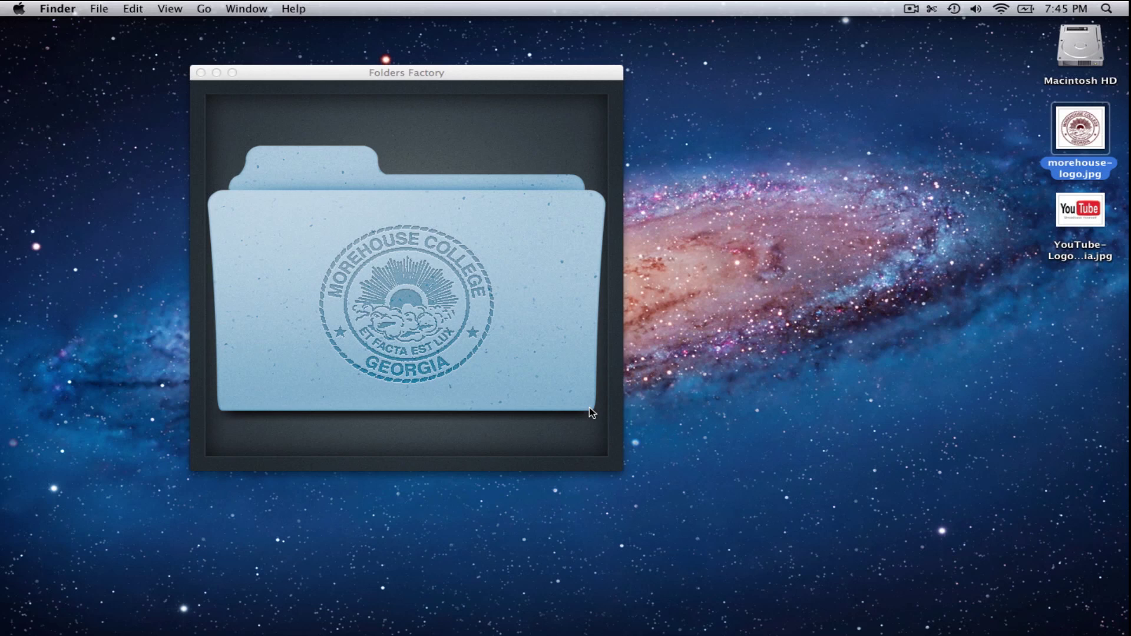
Drag the stamp's Contrast fully left for a bolder seal and set Rotation to 10°
{"action": "left_click", "coordinate": [550, 230]}
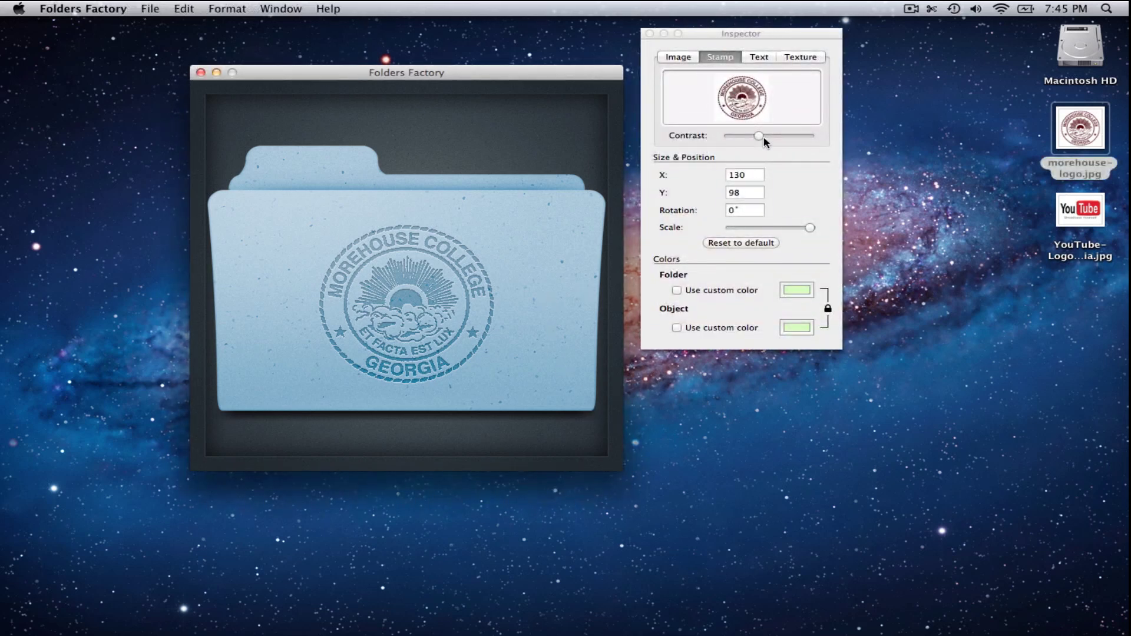
{"action": "left_click_drag", "start_coordinate": [760, 137], "coordinate": [705, 144]}
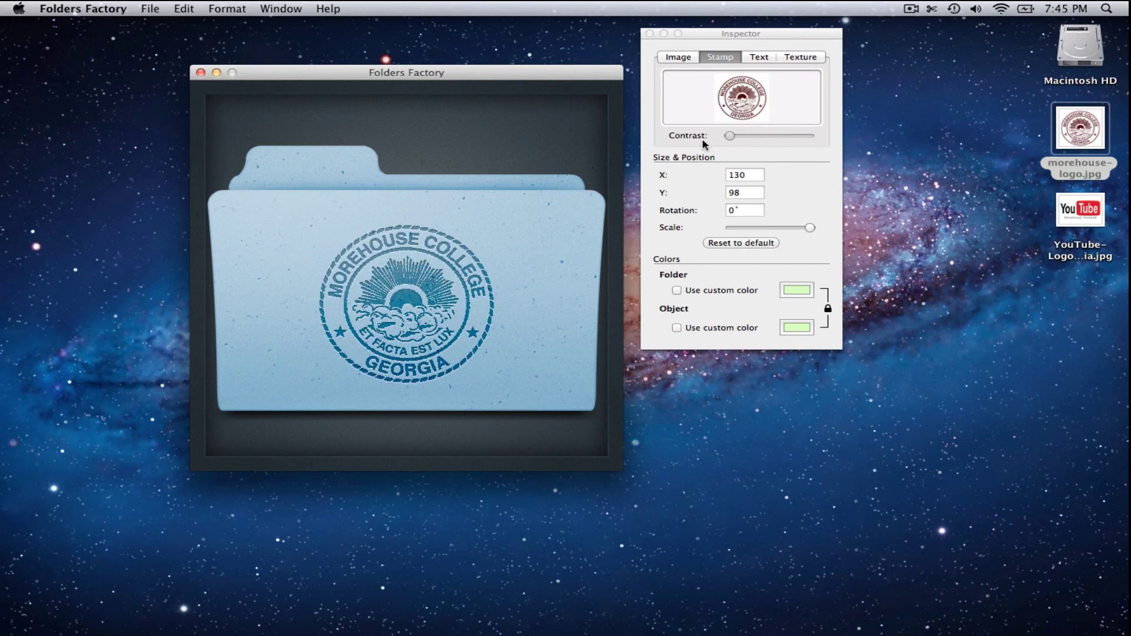
{"action": "left_click", "coordinate": [744, 211]}
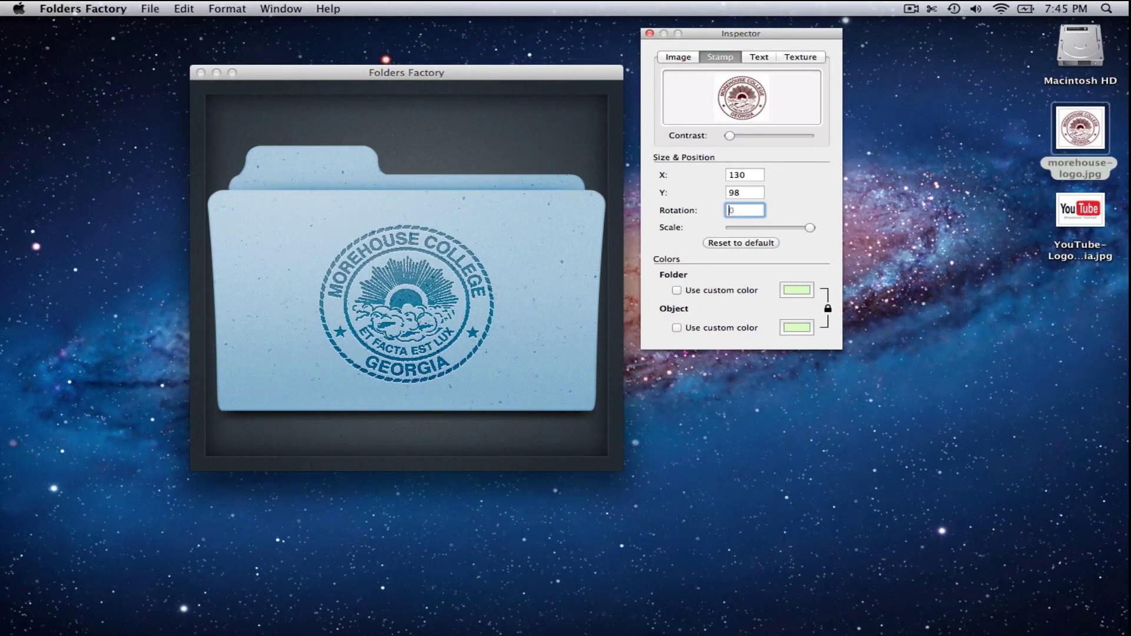
{"action": "type", "text": "10"}
{"action": "key", "text": "Return"}
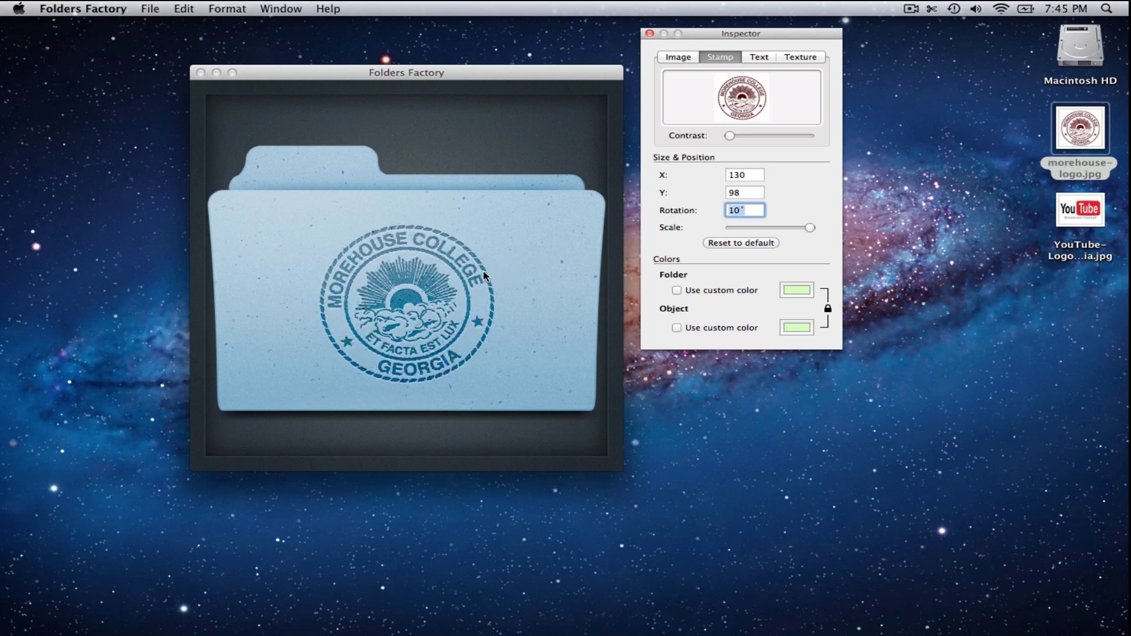
{"action": "left_click", "coordinate": [454, 274]}
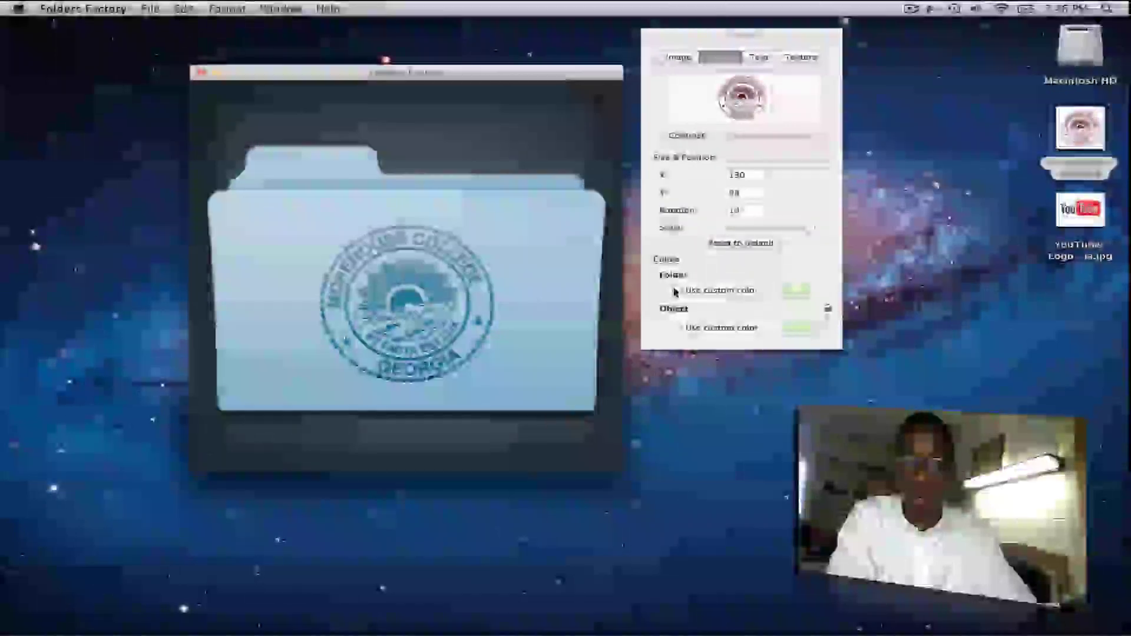
Give the folder a custom gray colour and the stamp a deep maroon
{"action": "left_click", "coordinate": [676, 290]}
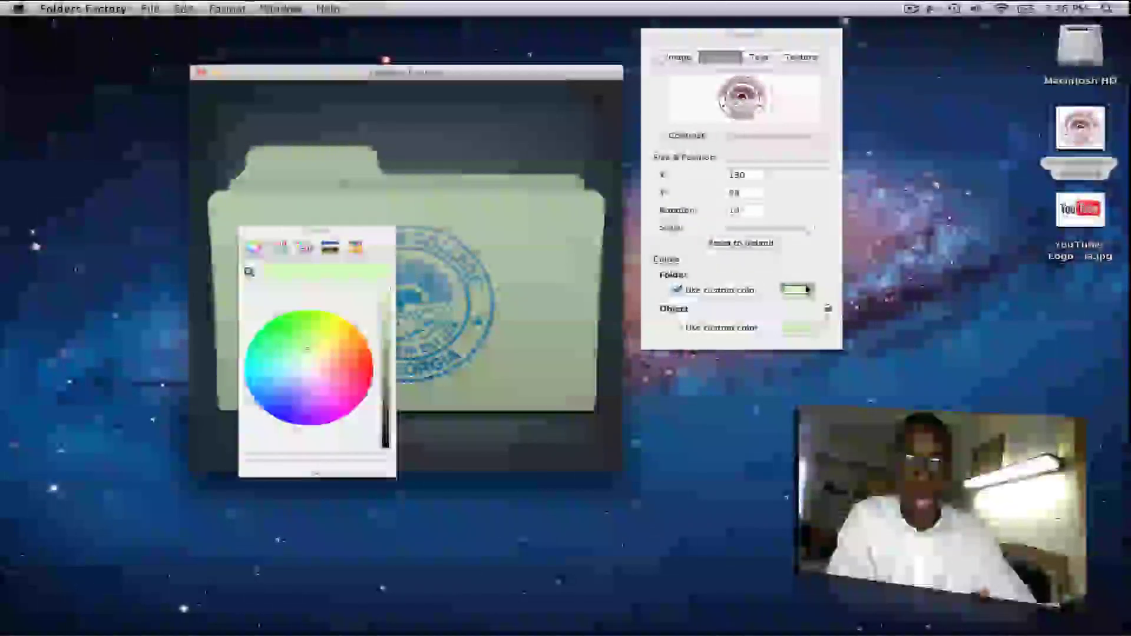
{"action": "left_click", "coordinate": [808, 290]}
{"action": "left_click_drag", "start_coordinate": [308, 350], "coordinate": [313, 369]}
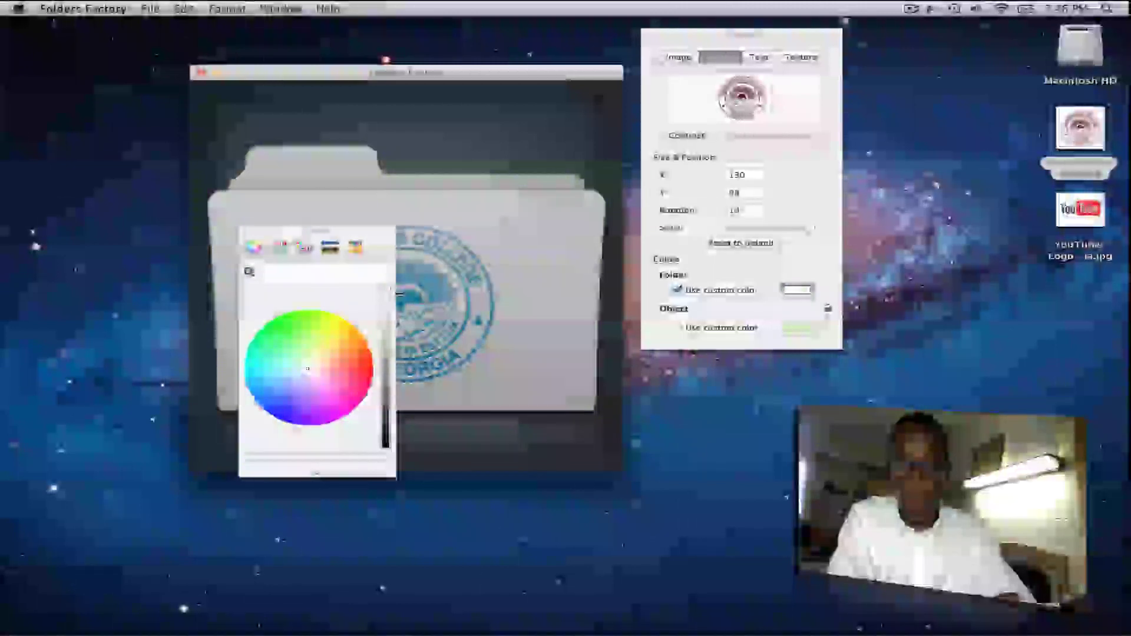
{"action": "left_click_drag", "start_coordinate": [384, 295], "coordinate": [382, 356]}
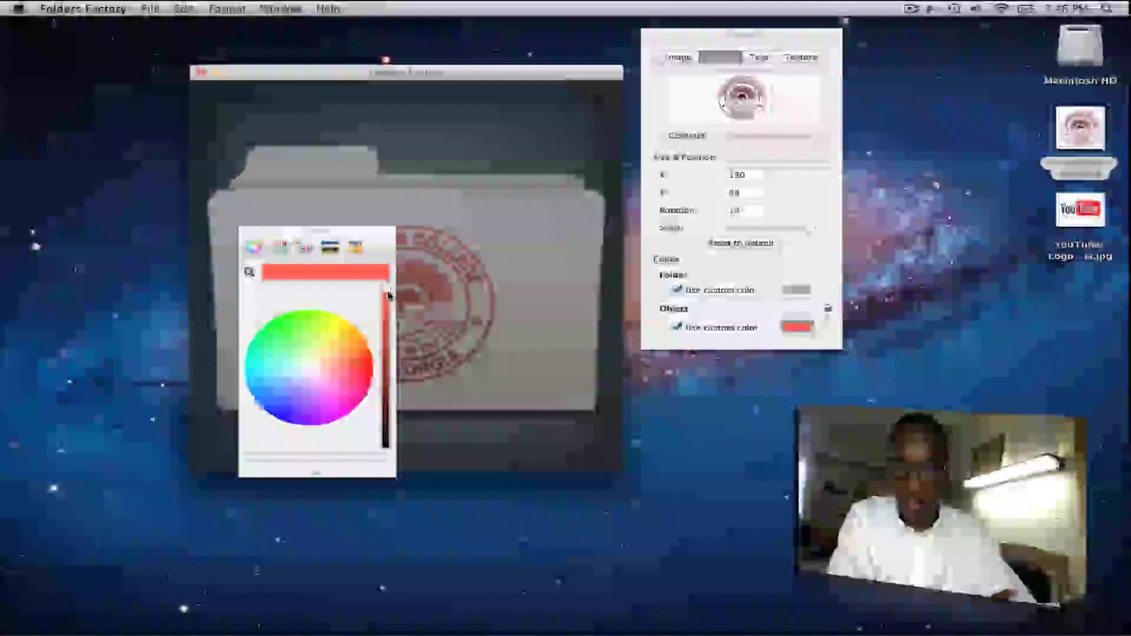
{"action": "left_click_drag", "start_coordinate": [386, 292], "coordinate": [387, 389]}
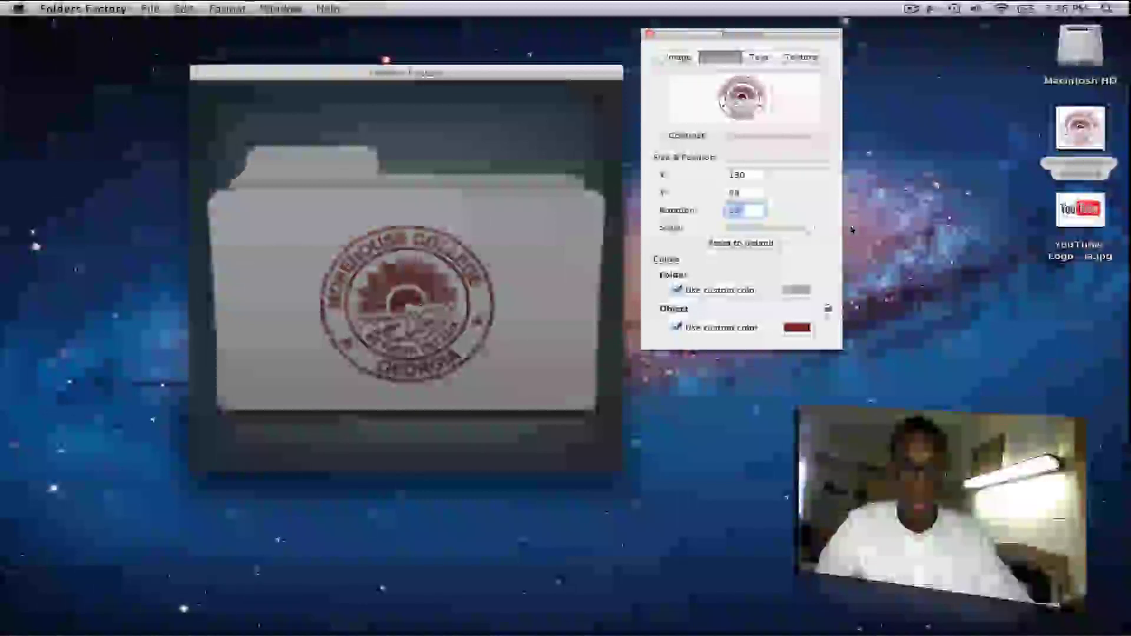
Reset the stamp's rotation to 0° so it sits upright
{"action": "key", "text": "BackSpace"}
{"action": "type", "text": "0"}
{"action": "key", "text": "Return"}
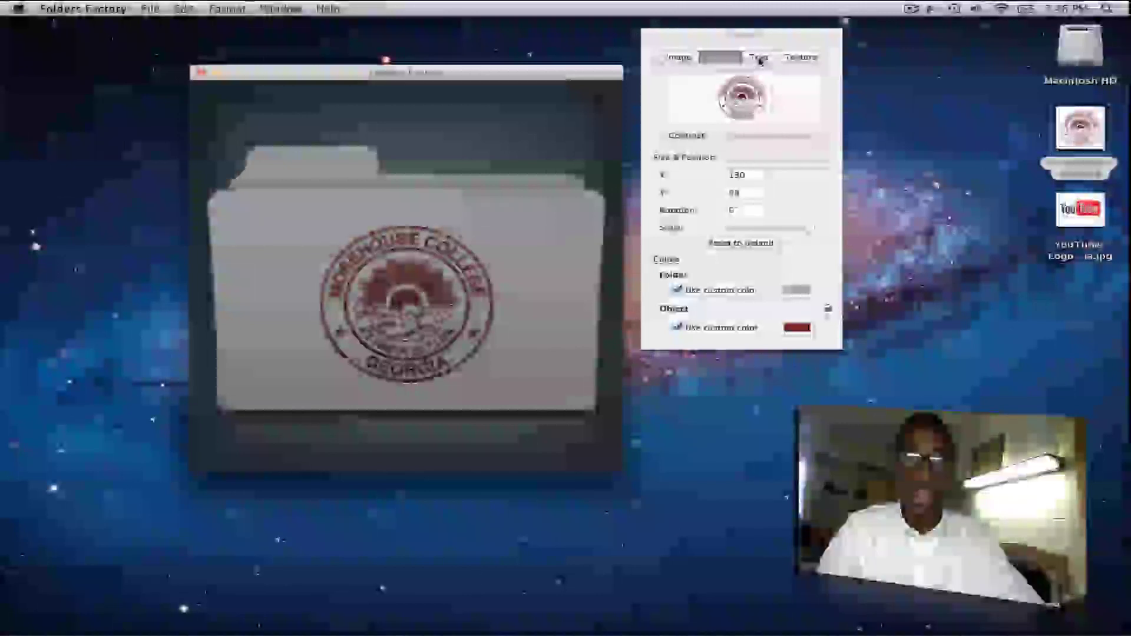
{"action": "left_click", "coordinate": [759, 58]}
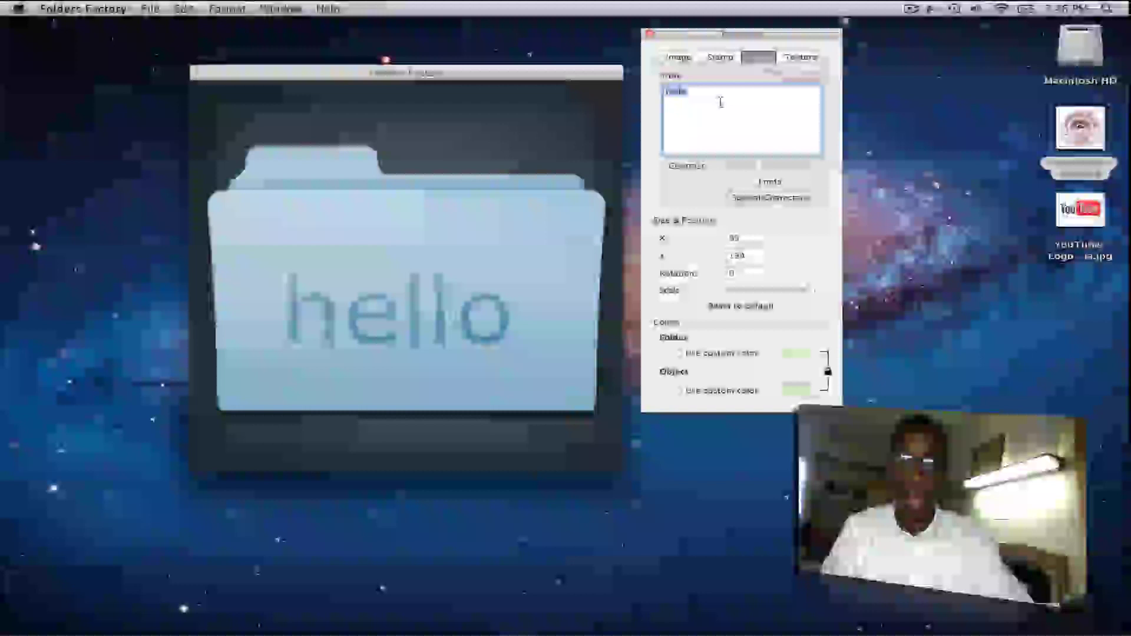
{"action": "type", "text": "@Maci"}
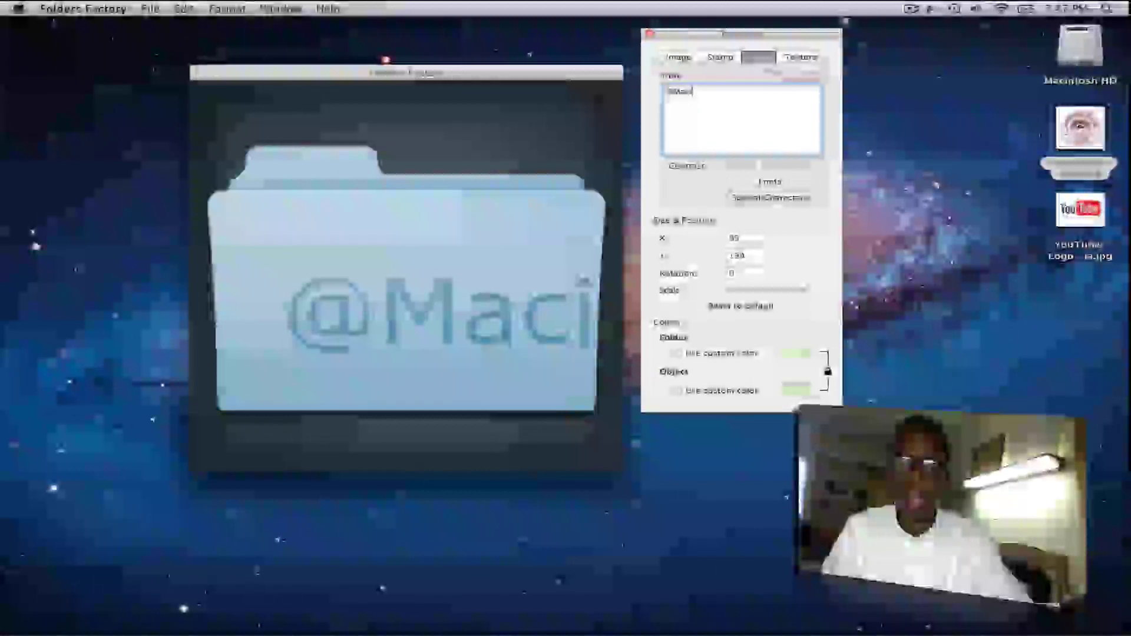
{"action": "type", "text": "ntoshTips"}
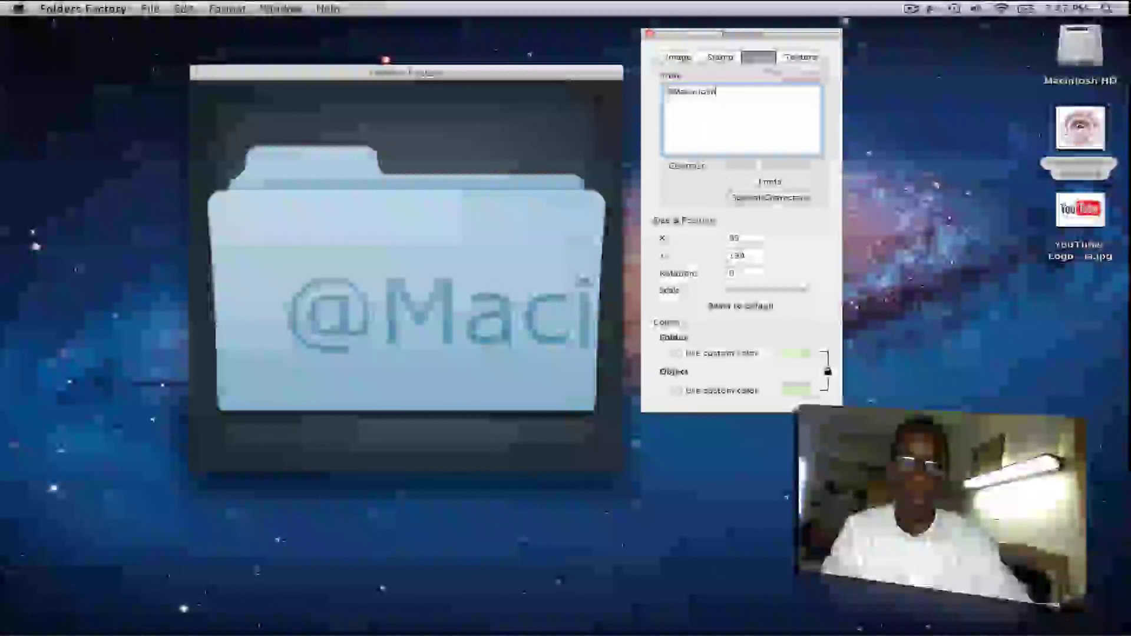
{"action": "left_click", "coordinate": [760, 167]}
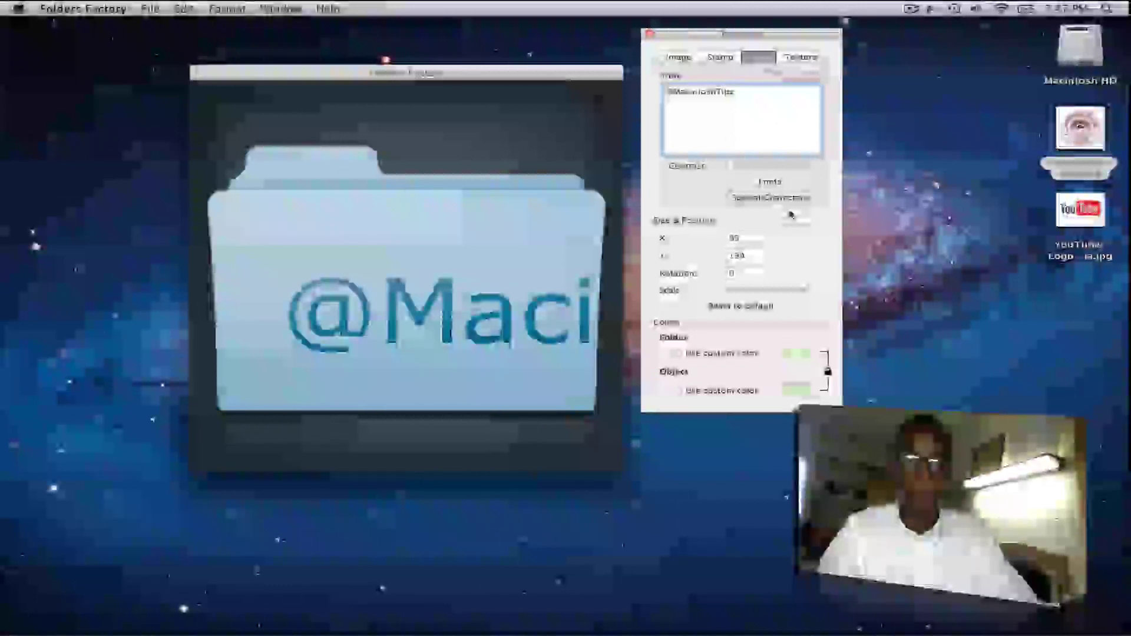
Set the label font size to 45 and move the label up and left on the folder
{"action": "left_click", "coordinate": [812, 182]}
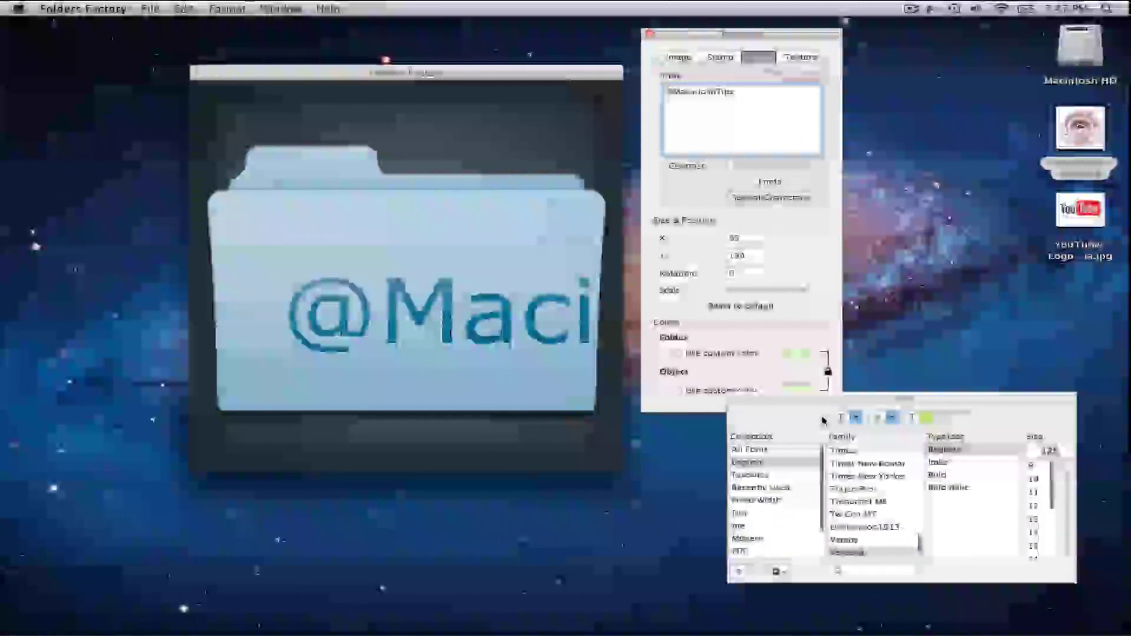
{"action": "left_click_drag", "start_coordinate": [811, 396], "coordinate": [649, 223]}
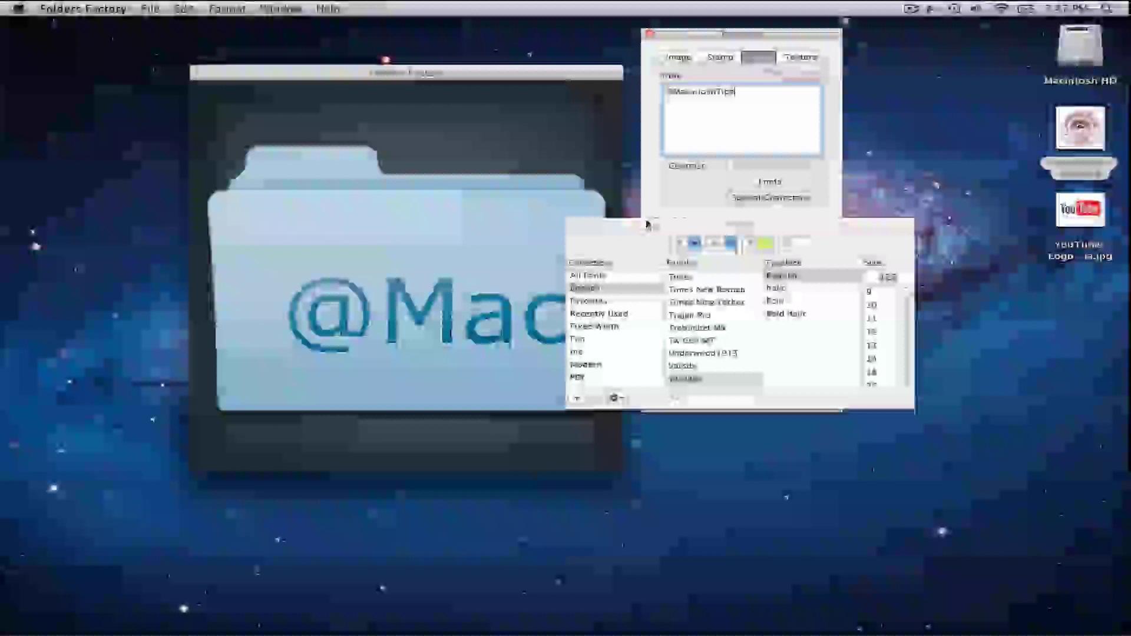
{"action": "left_click_drag", "start_coordinate": [915, 303], "coordinate": [902, 331]}
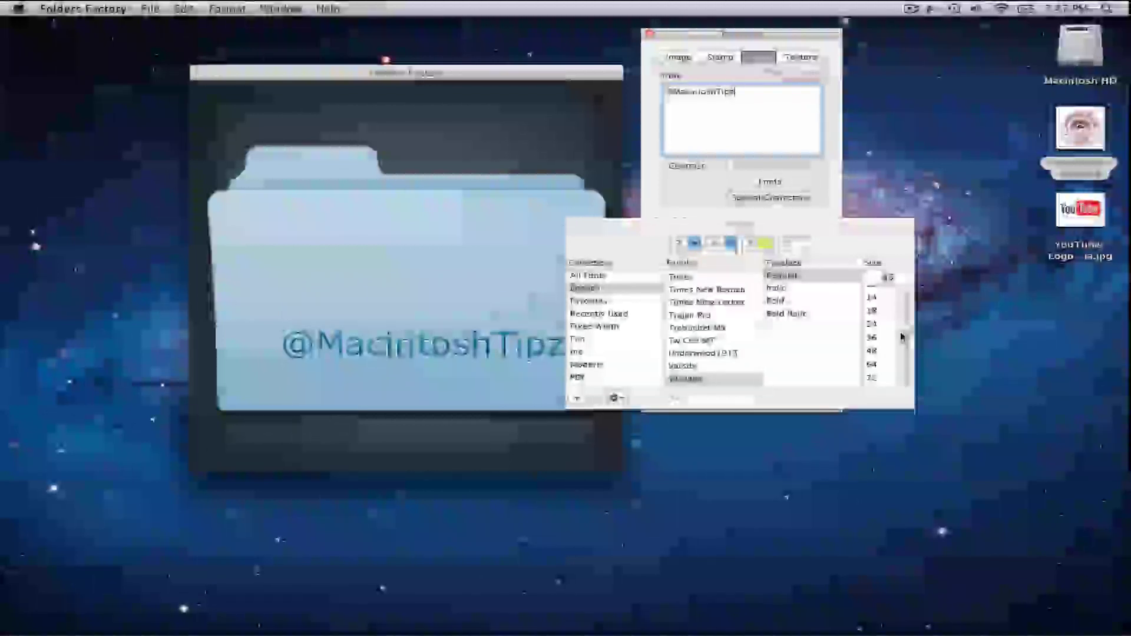
{"action": "left_click_drag", "start_coordinate": [372, 349], "coordinate": [396, 311]}
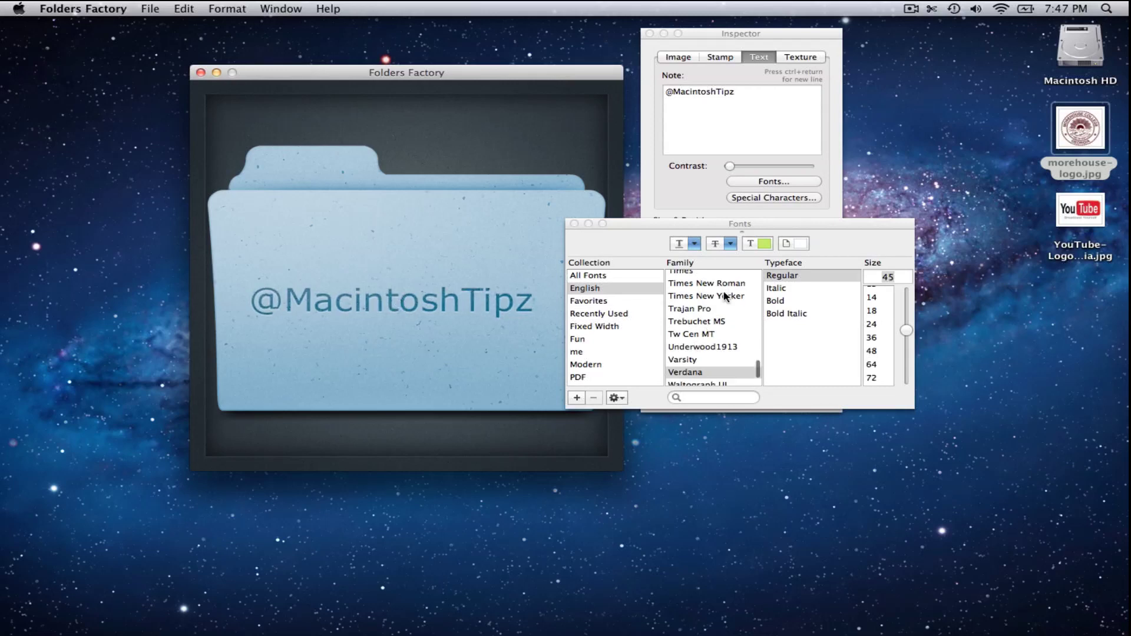
After trying several fonts, set the label's font family to Seraphim
{"action": "scroll", "coordinate": [713, 297], "scroll_direction": "up", "scroll_amount": 15}
{"action": "left_click", "coordinate": [703, 295]}
{"action": "left_click", "coordinate": [708, 340]}
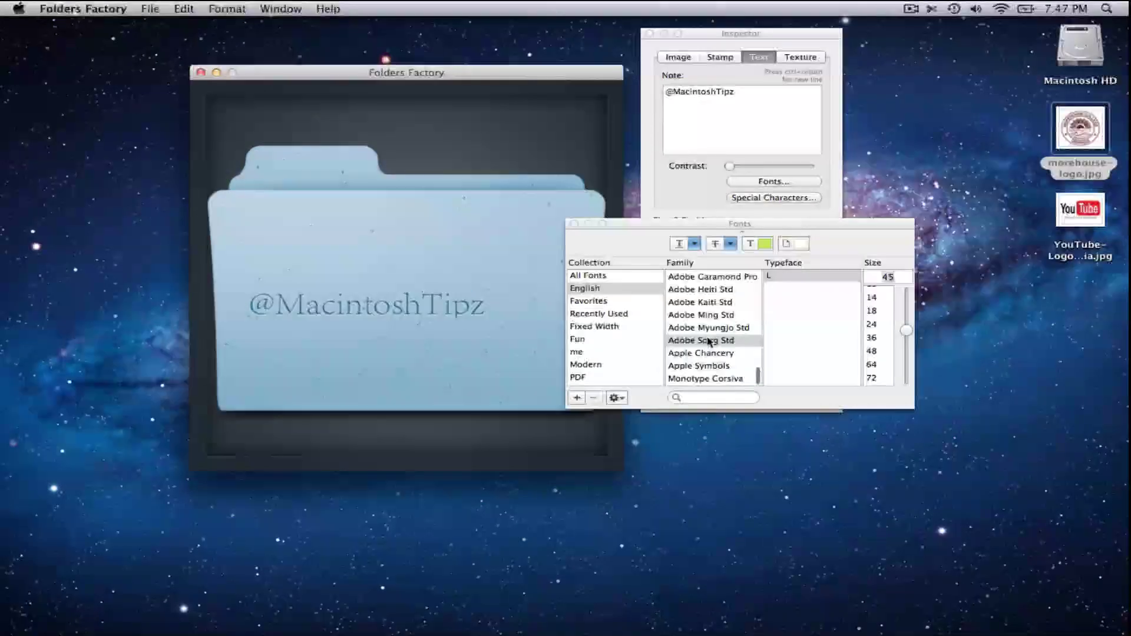
{"action": "left_click", "coordinate": [707, 378]}
{"action": "left_click", "coordinate": [695, 290]}
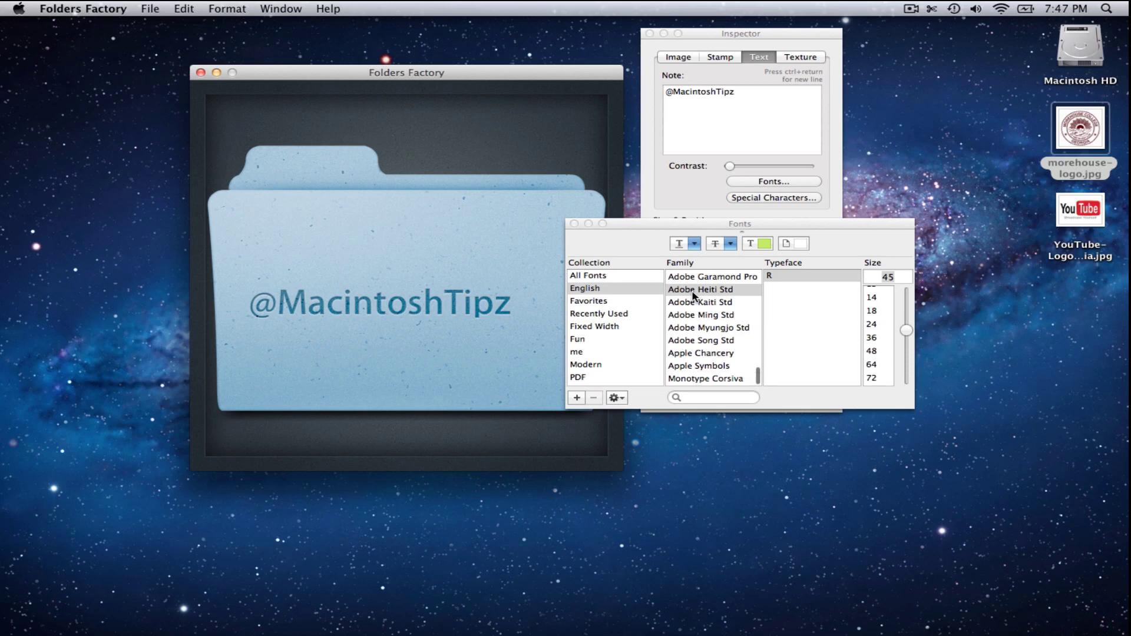
{"action": "scroll", "coordinate": [696, 294], "scroll_direction": "down", "scroll_amount": 15}
{"action": "left_click", "coordinate": [697, 292]}
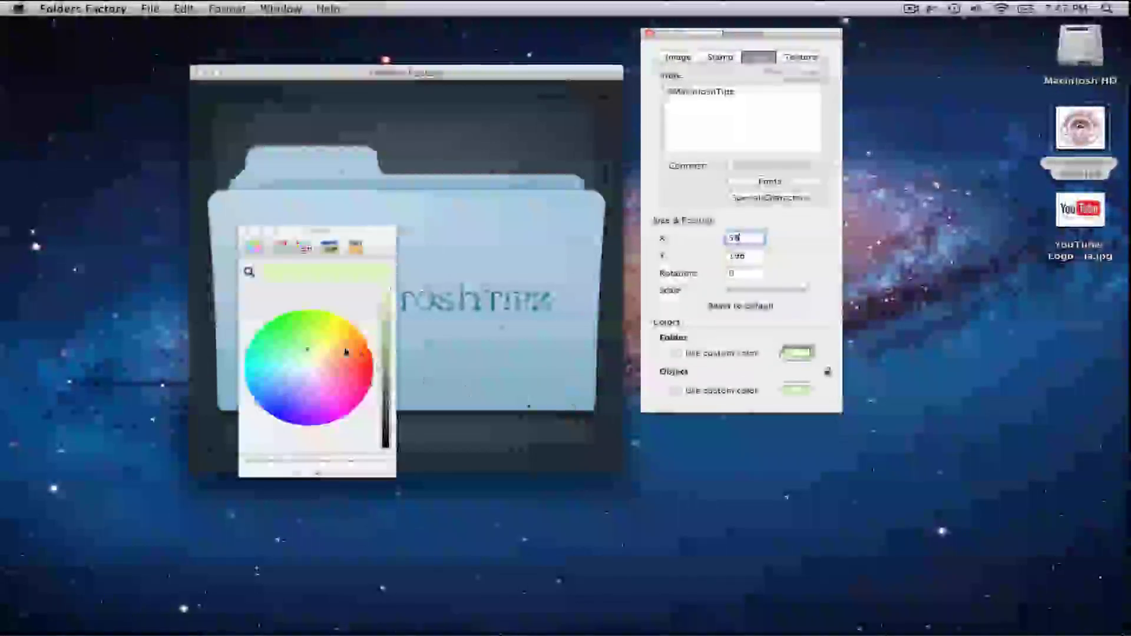
Give the folder a custom red colour
{"action": "left_click_drag", "start_coordinate": [346, 352], "coordinate": [375, 371]}
{"action": "left_click", "coordinate": [674, 354]}
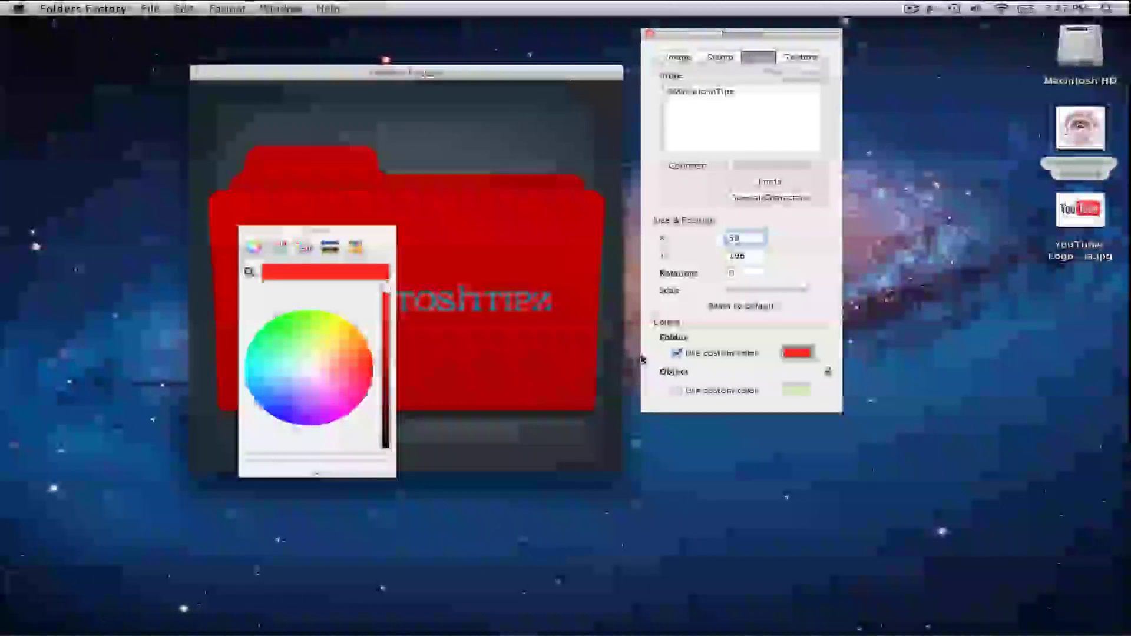
{"action": "left_click", "coordinate": [250, 231]}
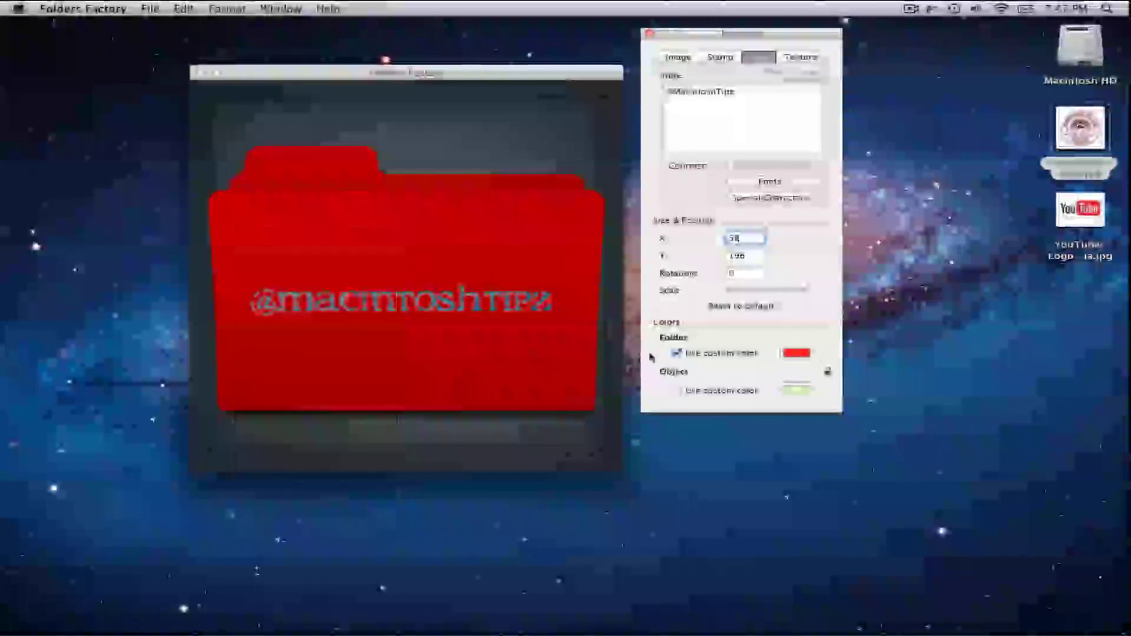
Colour the label text white using a custom object colour
{"action": "left_click", "coordinate": [797, 391]}
{"action": "left_click", "coordinate": [307, 368]}
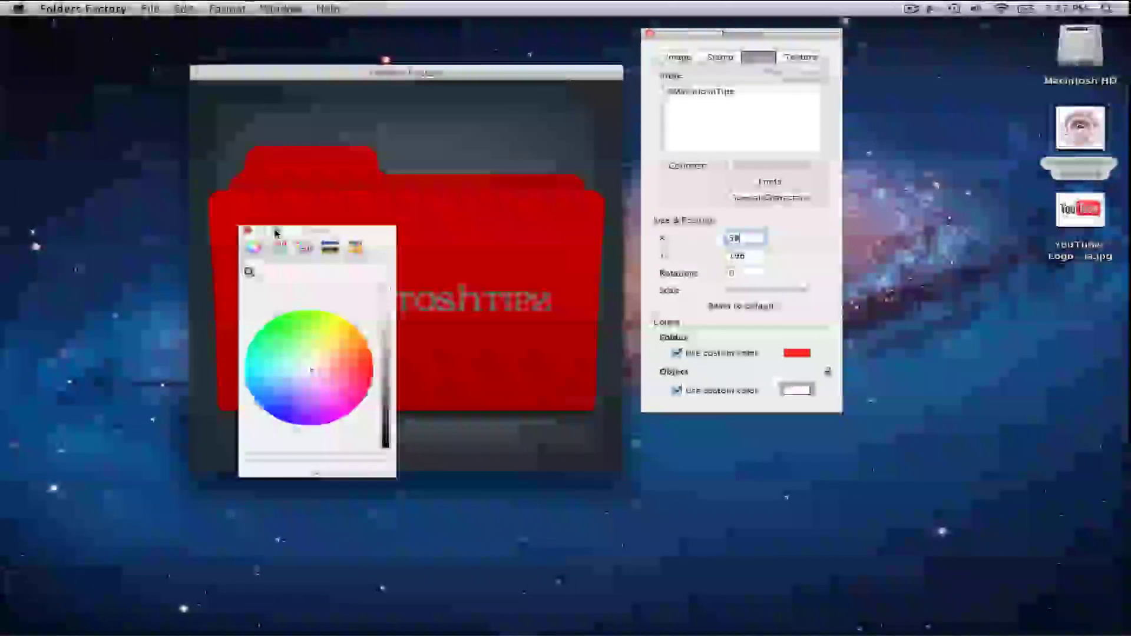
{"action": "left_click", "coordinate": [248, 231]}
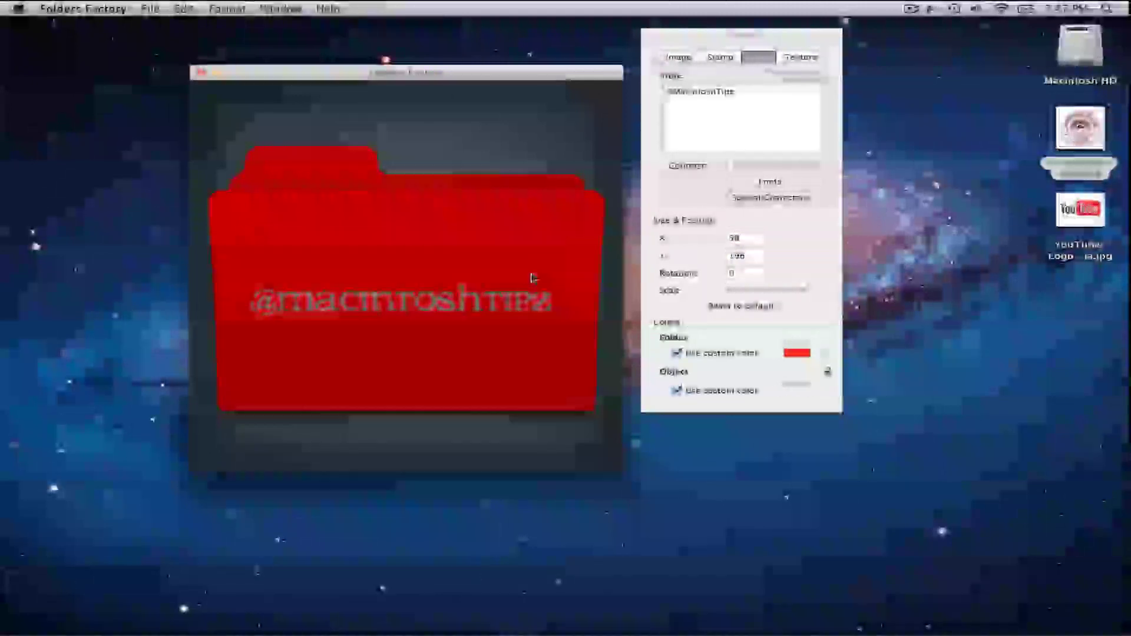
{"action": "left_click", "coordinate": [799, 104]}
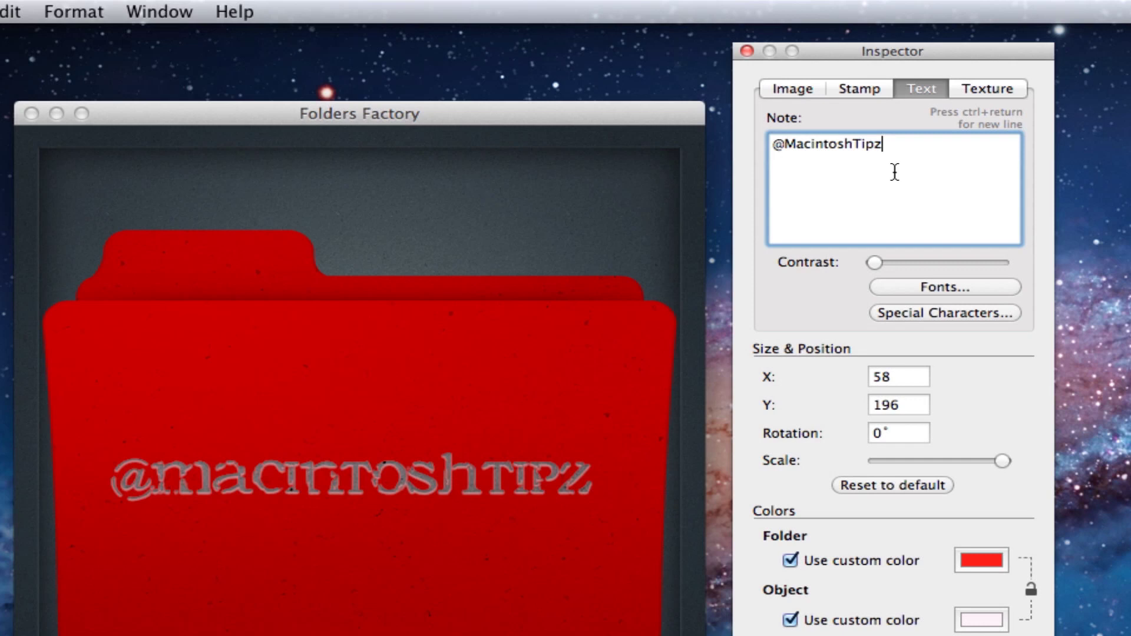
Add 'follow me' as a second note line, then begin a third line
{"action": "type", "text": "follow me"}
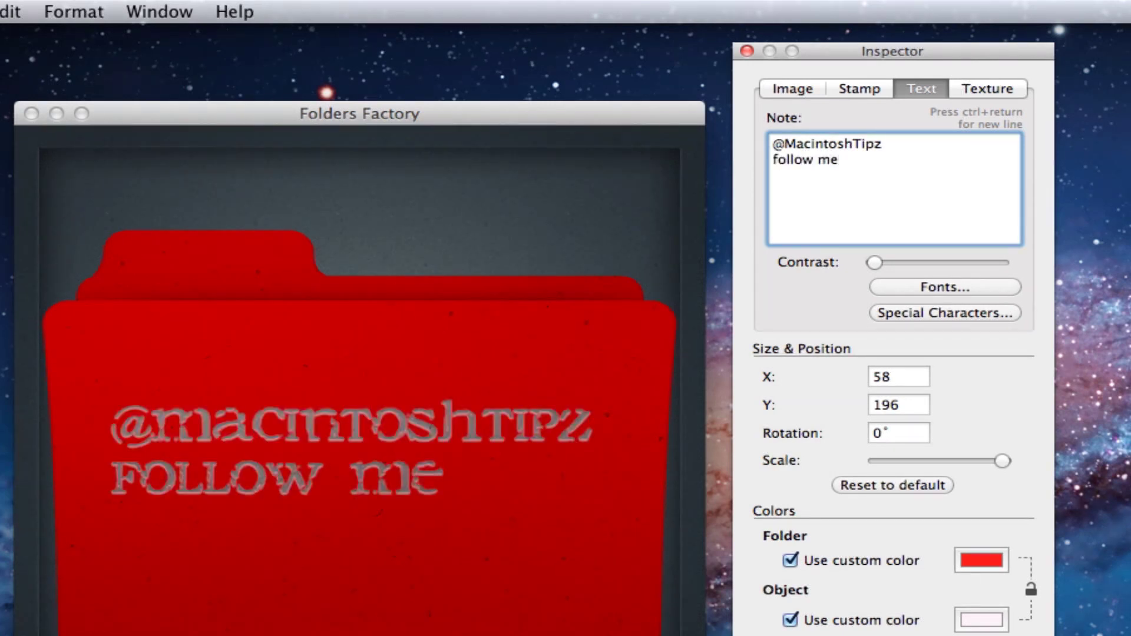
{"action": "key", "text": "super+a"}
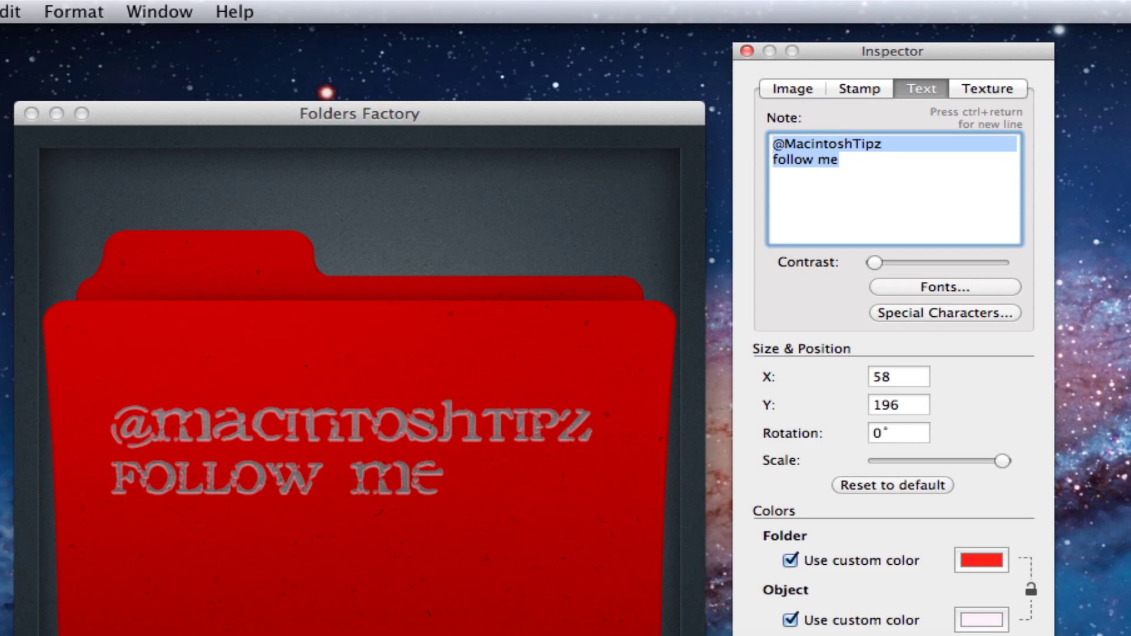
{"action": "left_click", "coordinate": [838, 160]}
{"action": "key", "text": "ctrl+Return"}
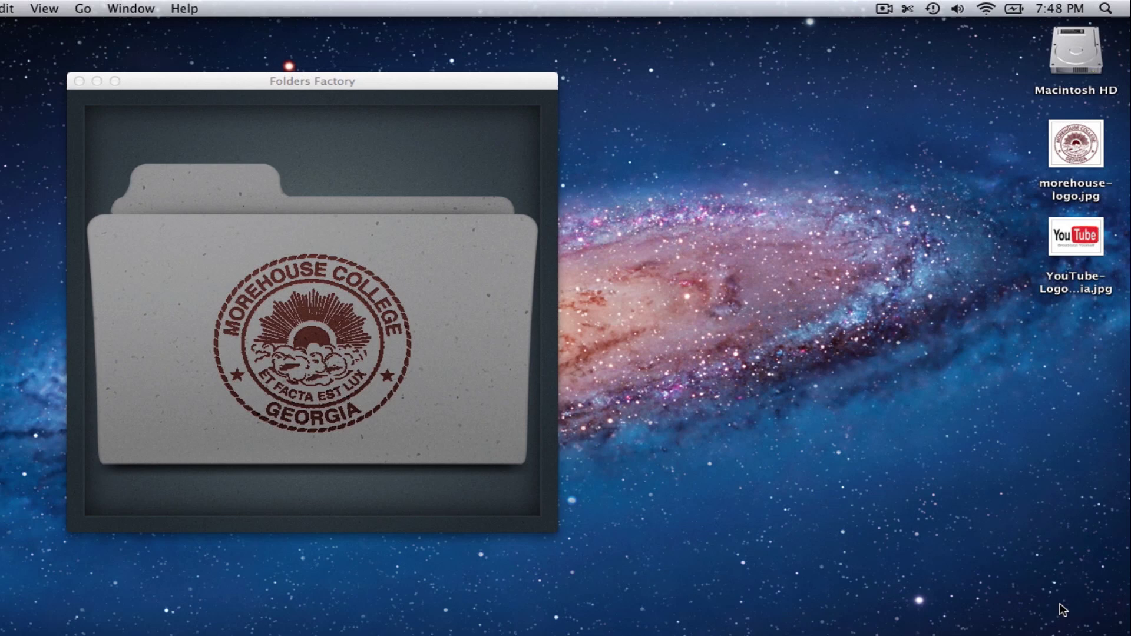
Create a new desktop folder, replacing its default name with 'Morehouse'
{"action": "key", "text": "super+shift+n"}
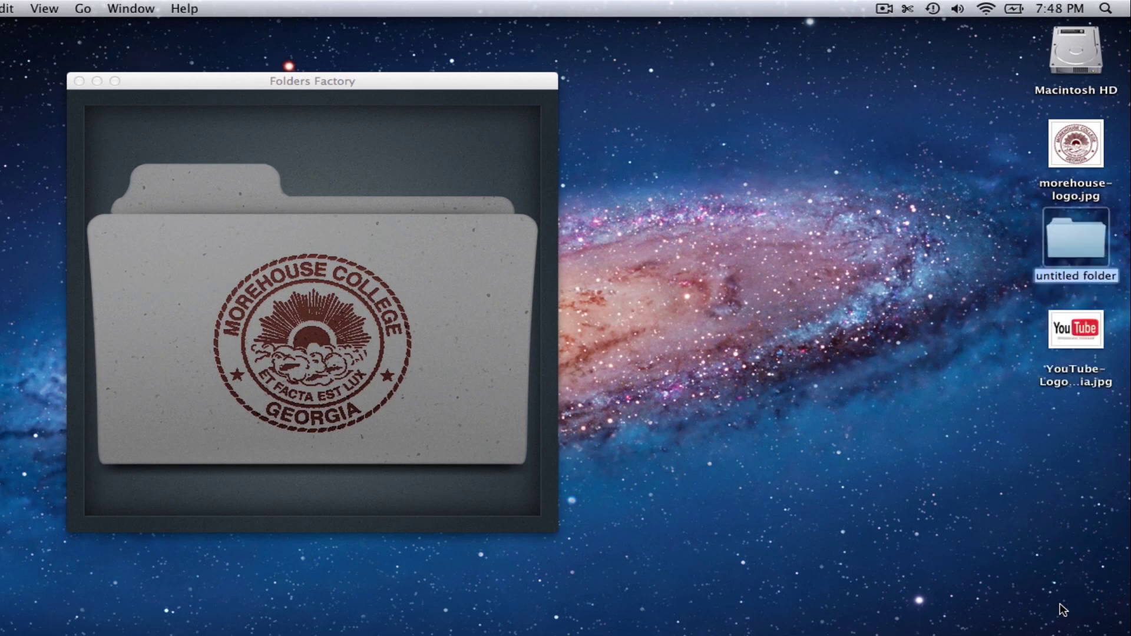
{"action": "key", "text": "BackSpace"}
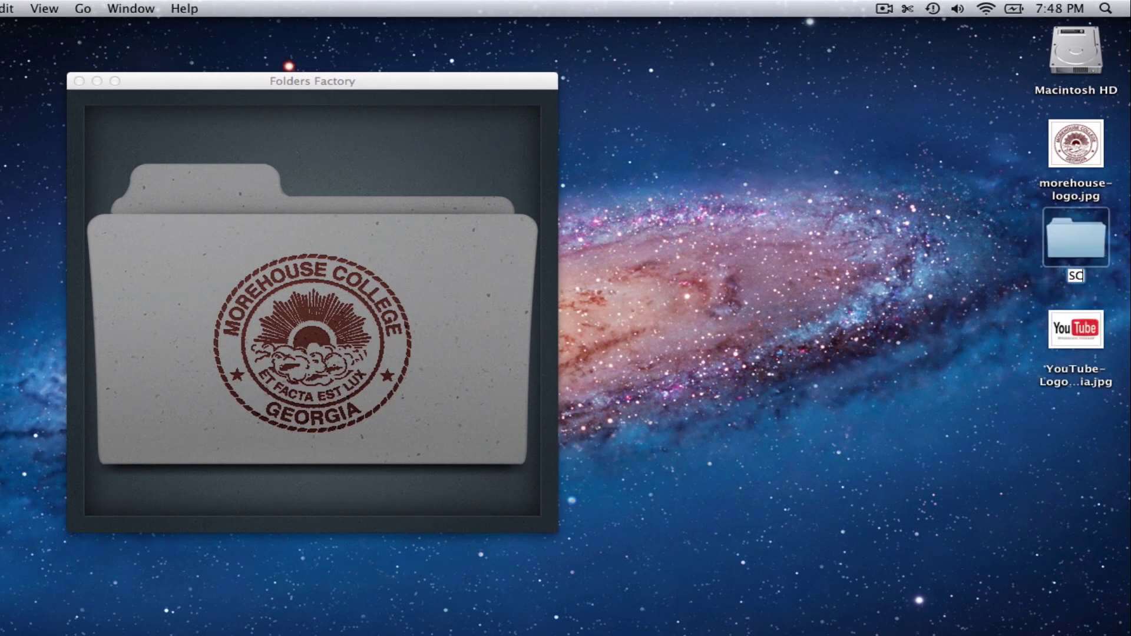
{"action": "key", "text": "Return"}
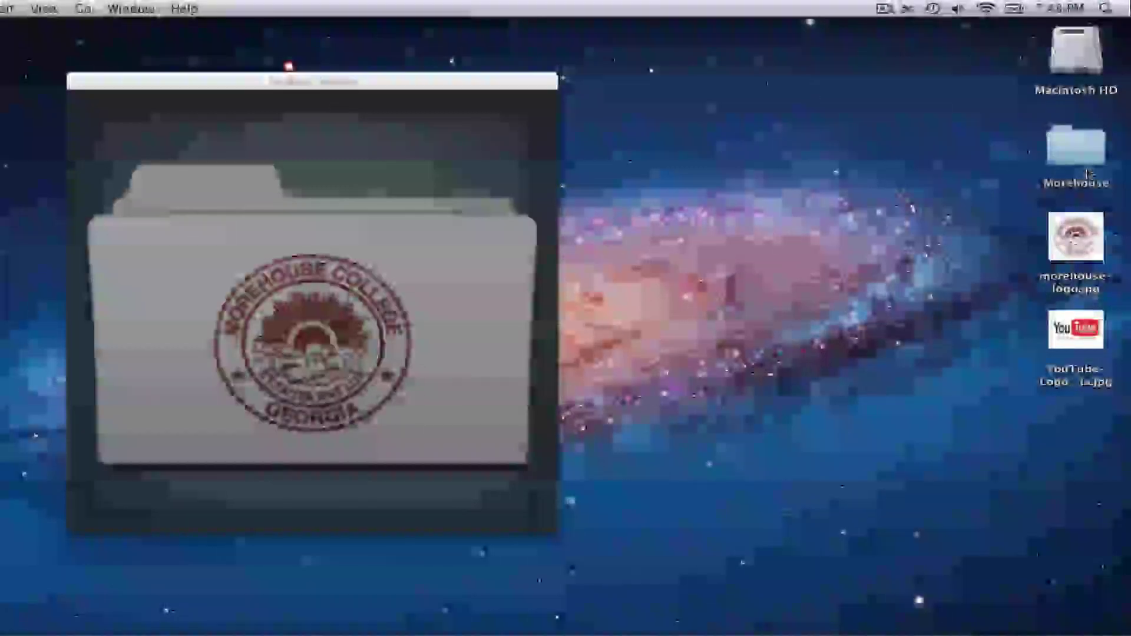
Apply the gray maroon-seal design to the Morehouse folder, then preview it and show its info window
{"action": "left_click_drag", "start_coordinate": [1080, 169], "coordinate": [369, 311]}
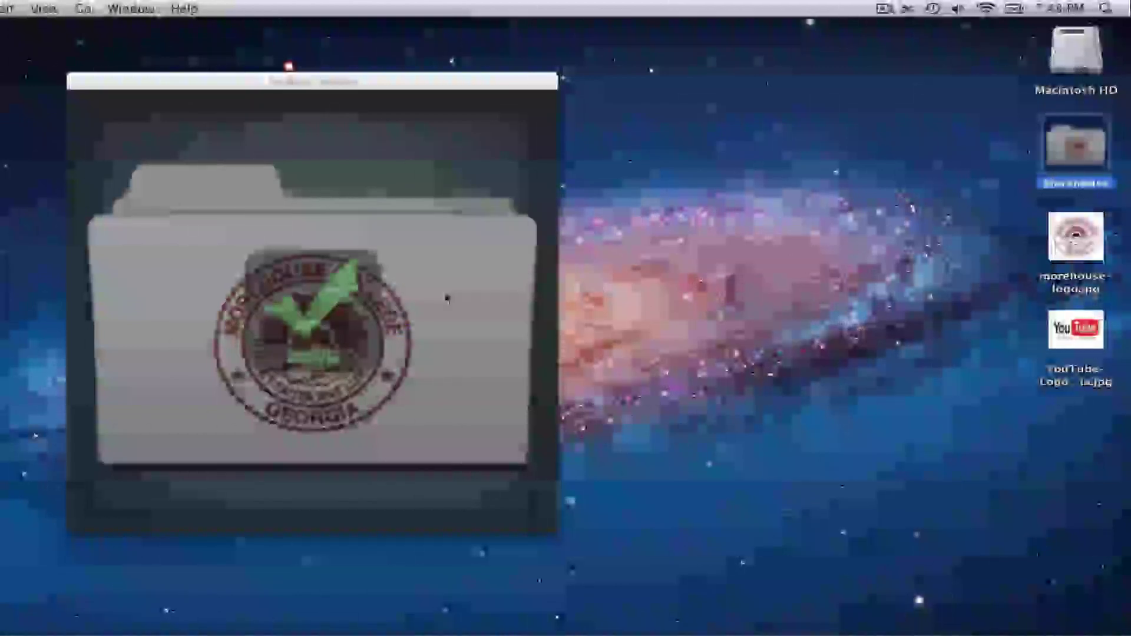
{"action": "key", "text": "space"}
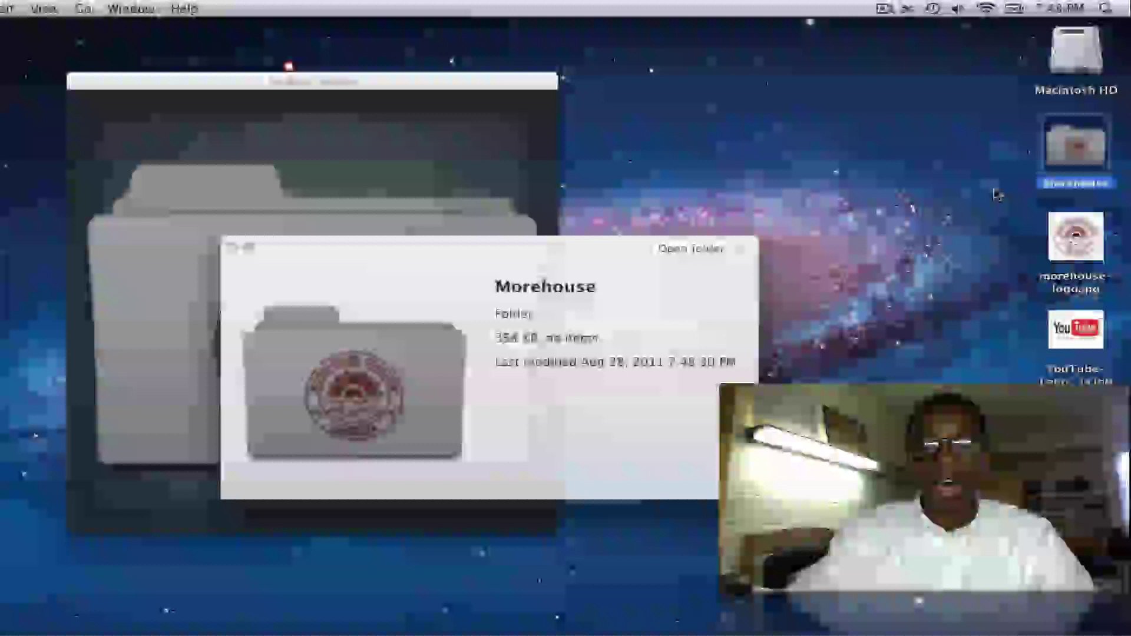
{"action": "key", "text": "super+i"}
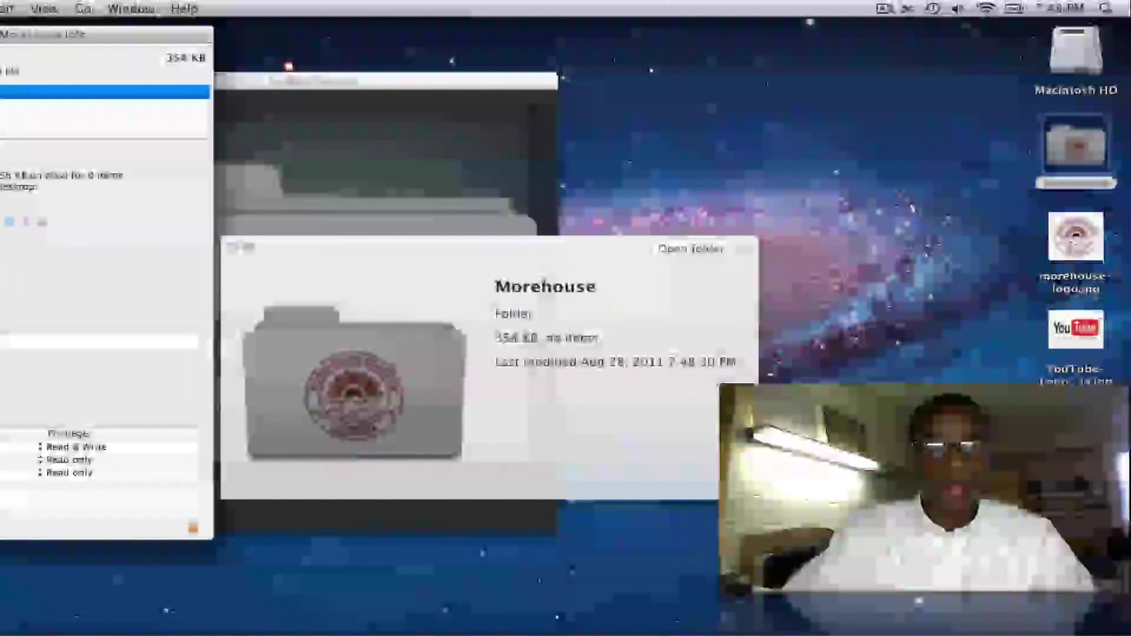